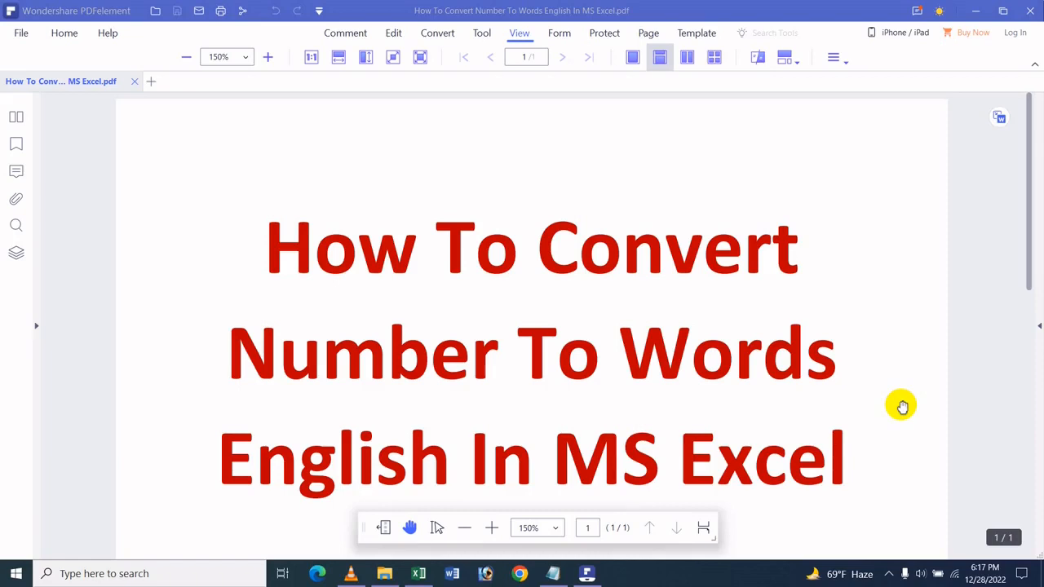
Step: Minimize the PDF document and switch to the blank Book1 workbook in Excel
{"action": "left_click", "coordinate": [976, 9]}
{"action": "left_click", "coordinate": [978, 8]}
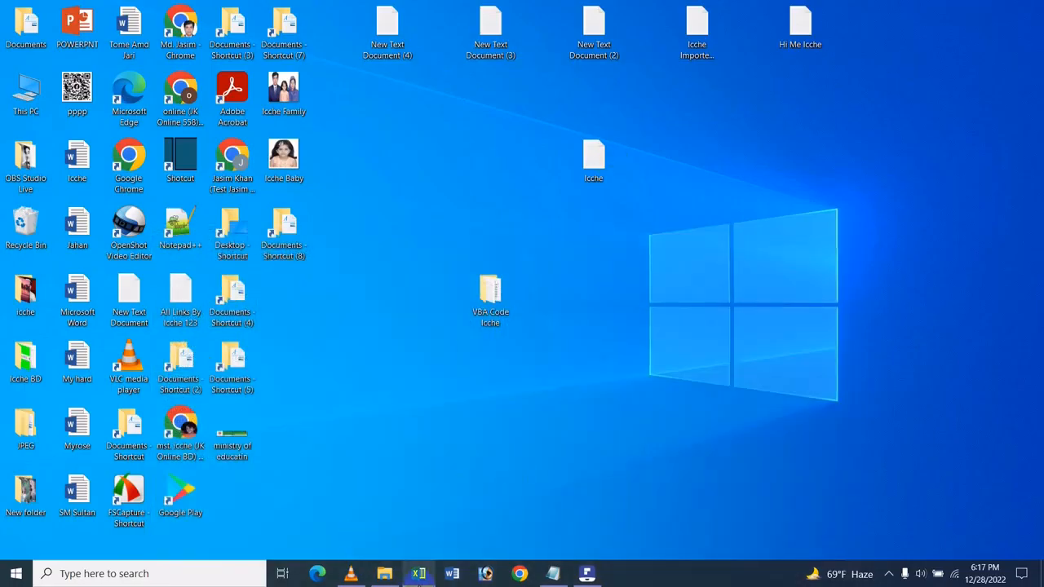
{"action": "left_click", "coordinate": [418, 573]}
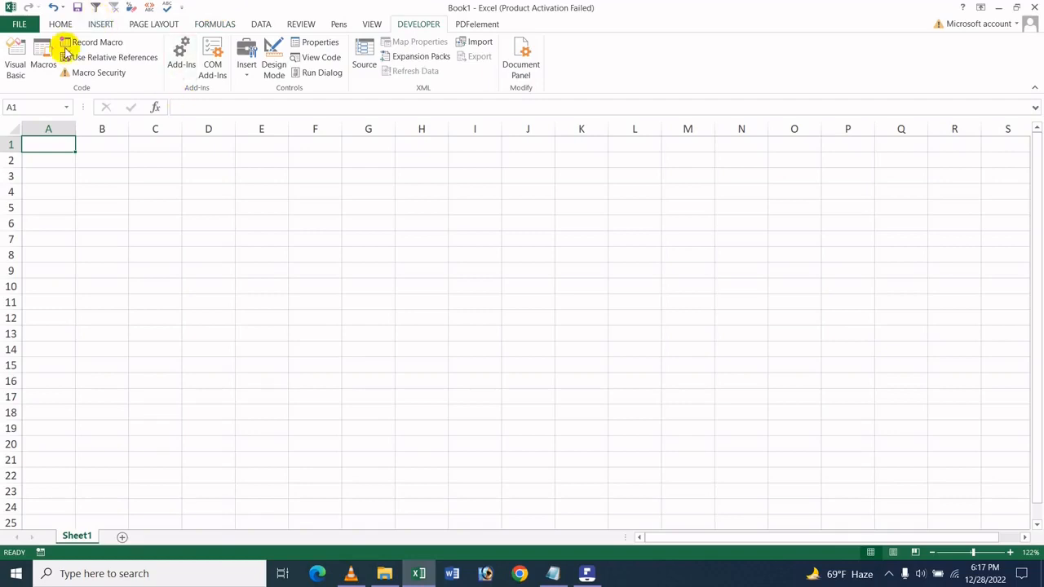
Step: Look through the Advanced and Customize Ribbon settings in Excel Options, then close the options
{"action": "left_click", "coordinate": [16, 24]}
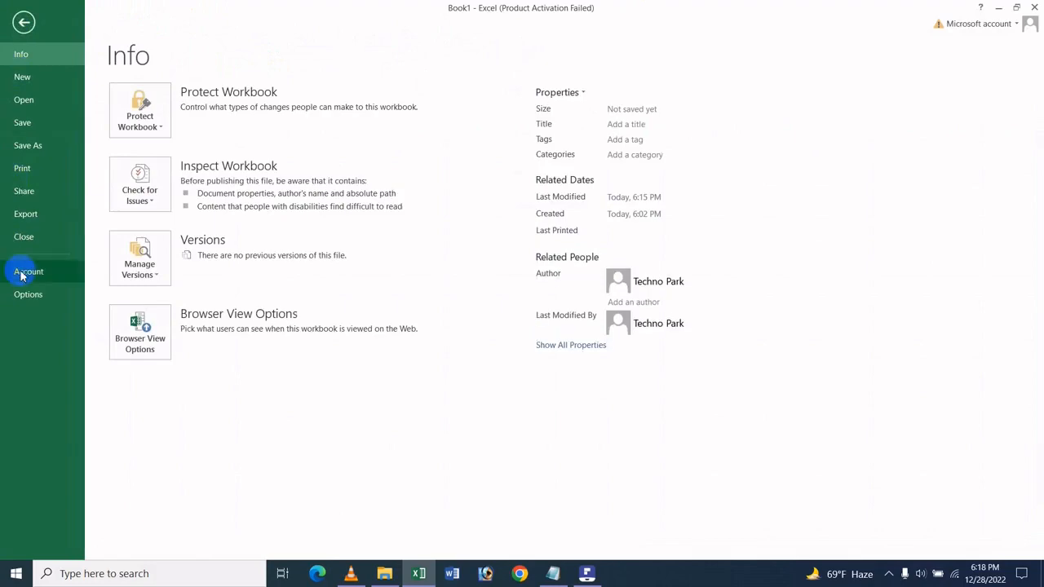
{"action": "left_click", "coordinate": [37, 297]}
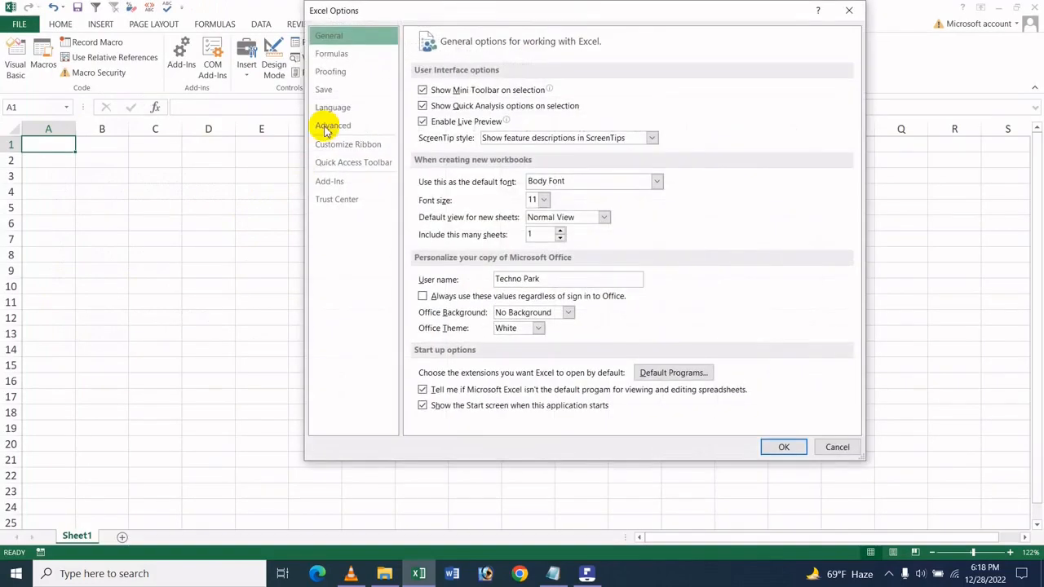
{"action": "left_click", "coordinate": [341, 126]}
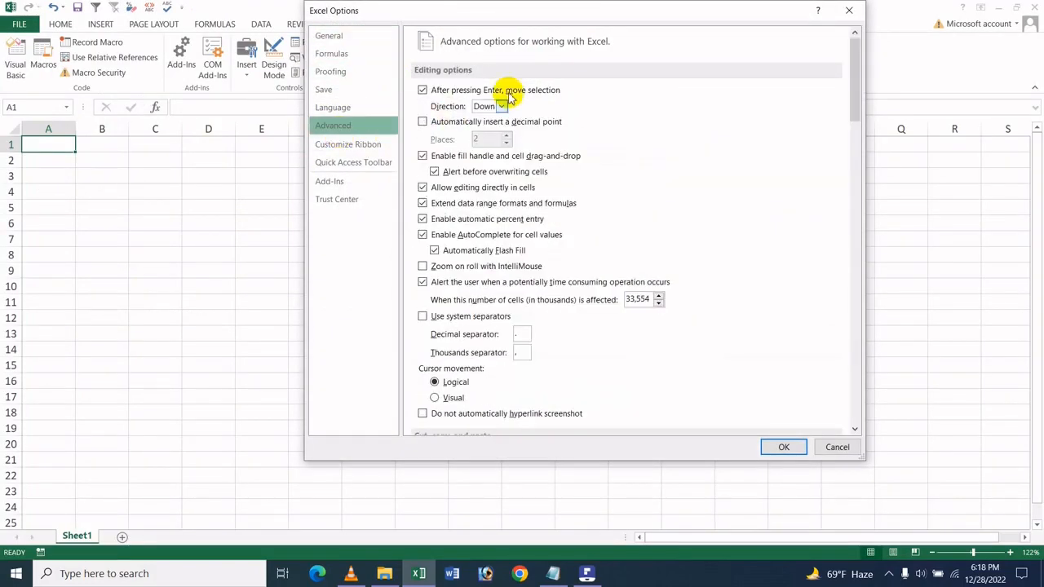
{"action": "left_click", "coordinate": [342, 147]}
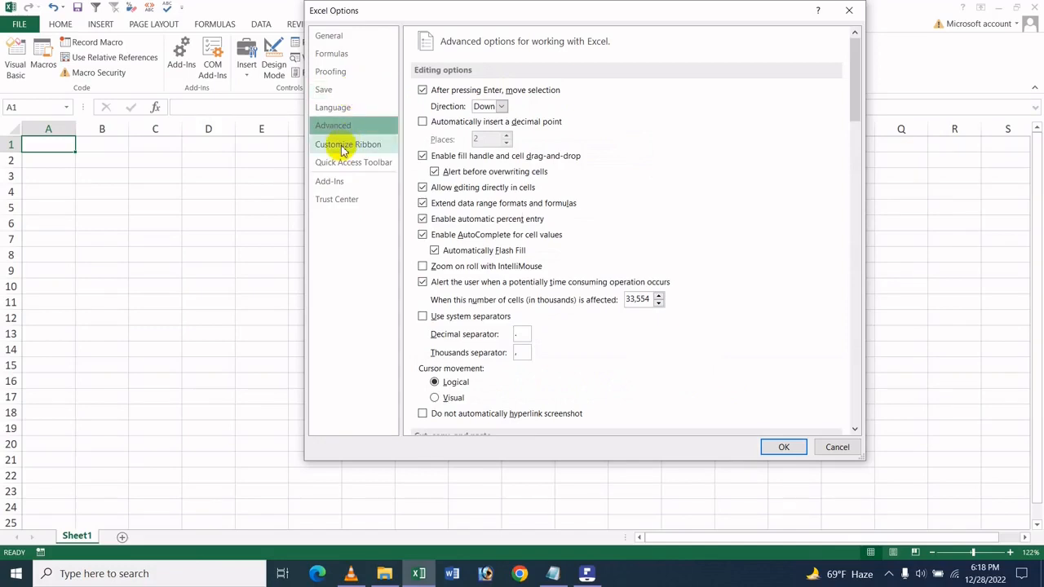
{"action": "left_click", "coordinate": [773, 447]}
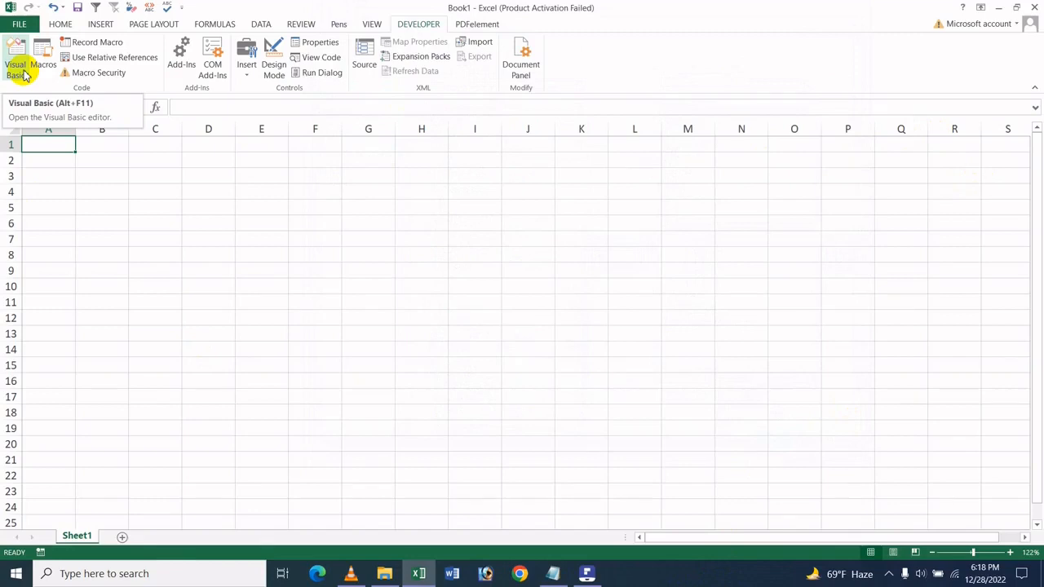
Step: Insert a new module into VBAProject (Book1) in the Visual Basic editor and place its code window beside the project window
{"action": "left_click", "coordinate": [18, 69]}
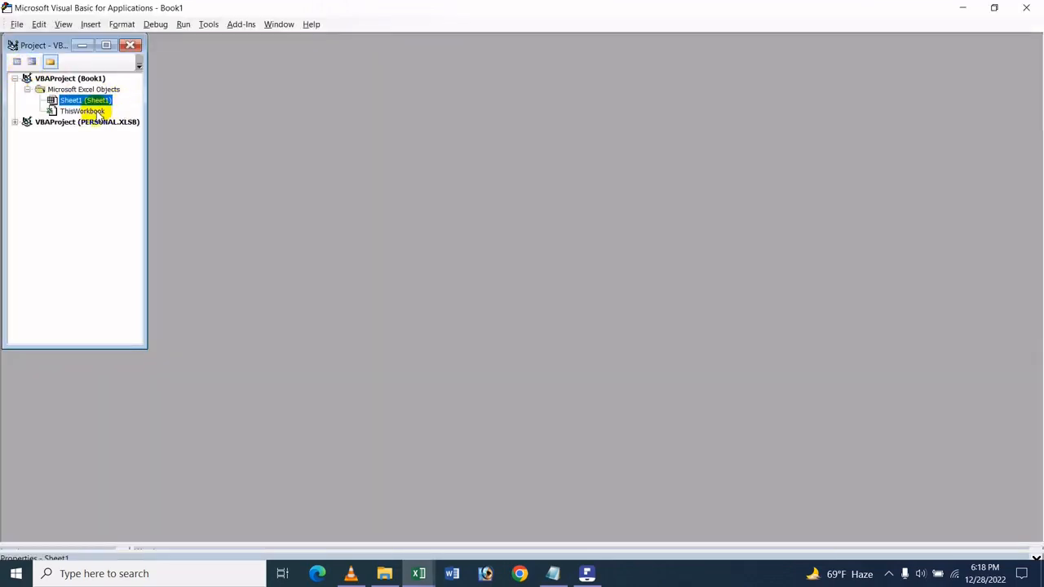
{"action": "left_click", "coordinate": [89, 79]}
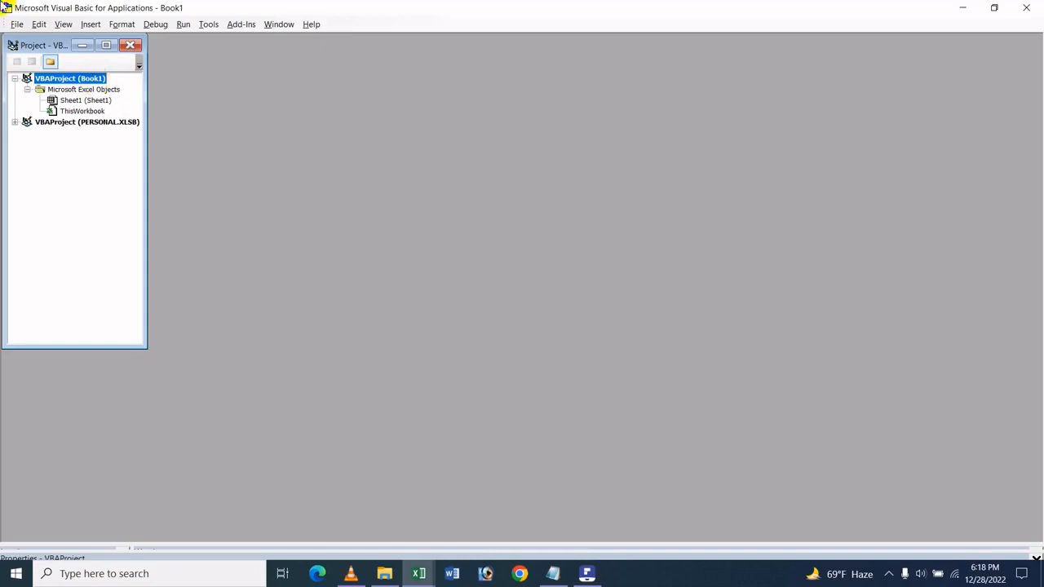
{"action": "left_click", "coordinate": [90, 26]}
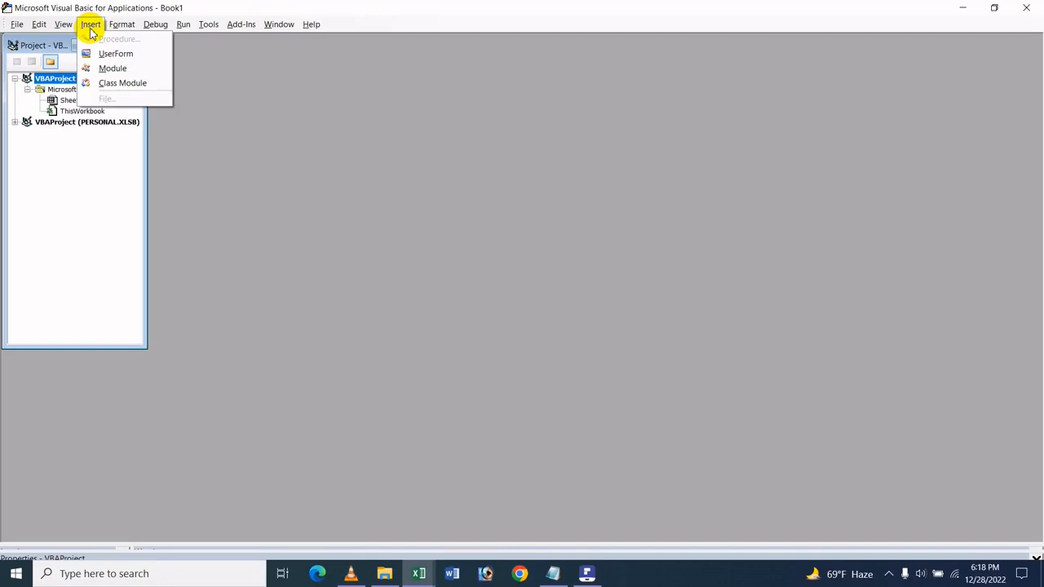
{"action": "left_click", "coordinate": [149, 69]}
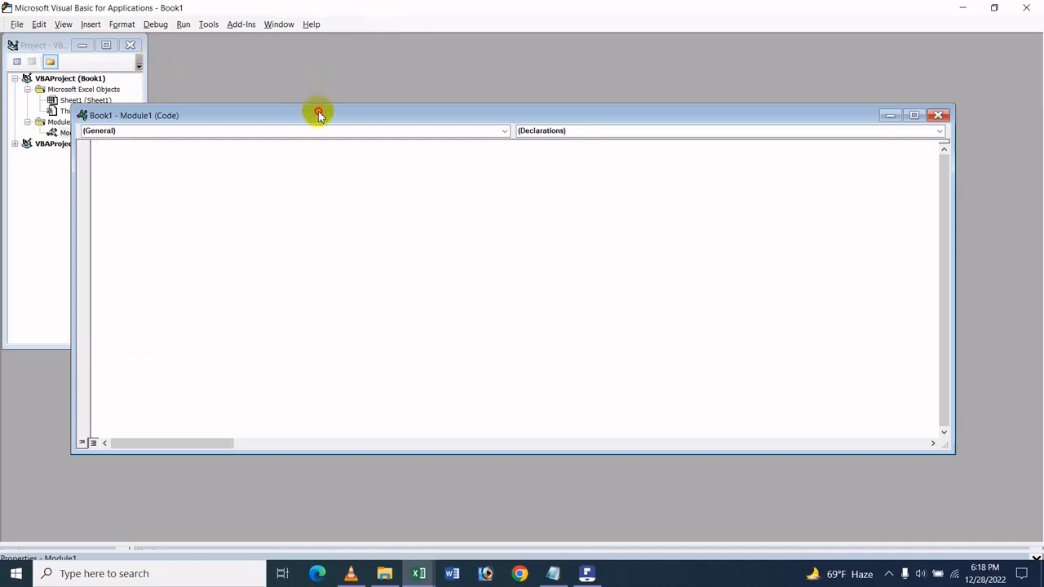
{"action": "left_click_drag", "start_coordinate": [317, 114], "coordinate": [380, 43]}
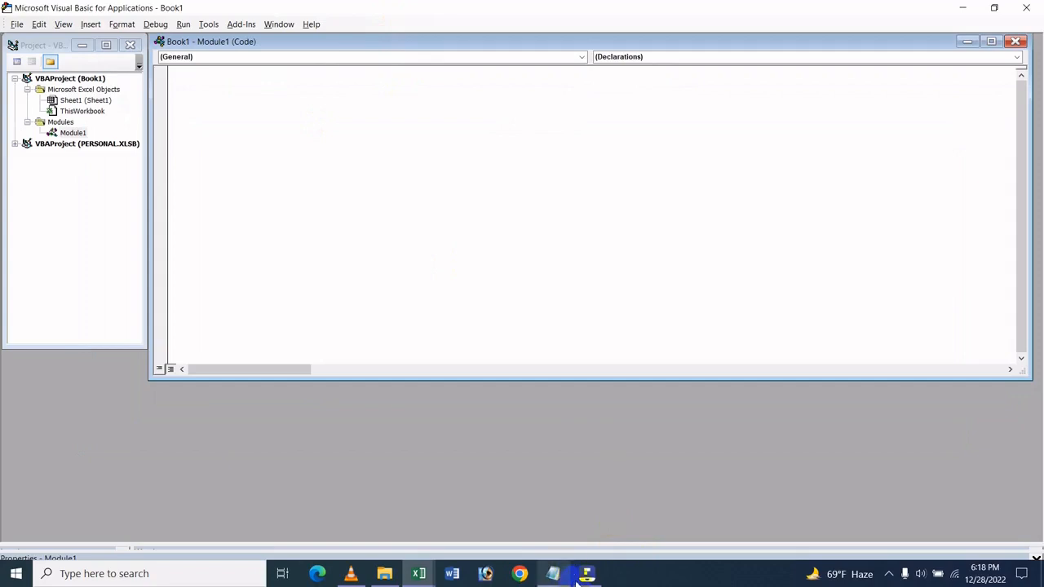
Step: Copy the entire number-to-words VBA code from the open Notepad file into the Module1 code window
{"action": "mouse_move", "coordinate": [555, 573]}
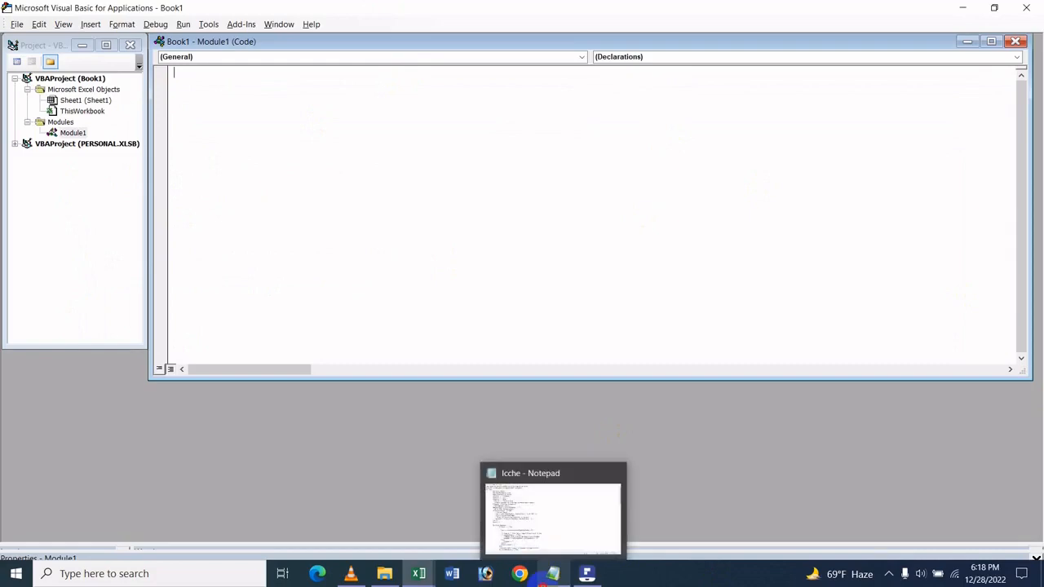
{"action": "left_click", "coordinate": [542, 574]}
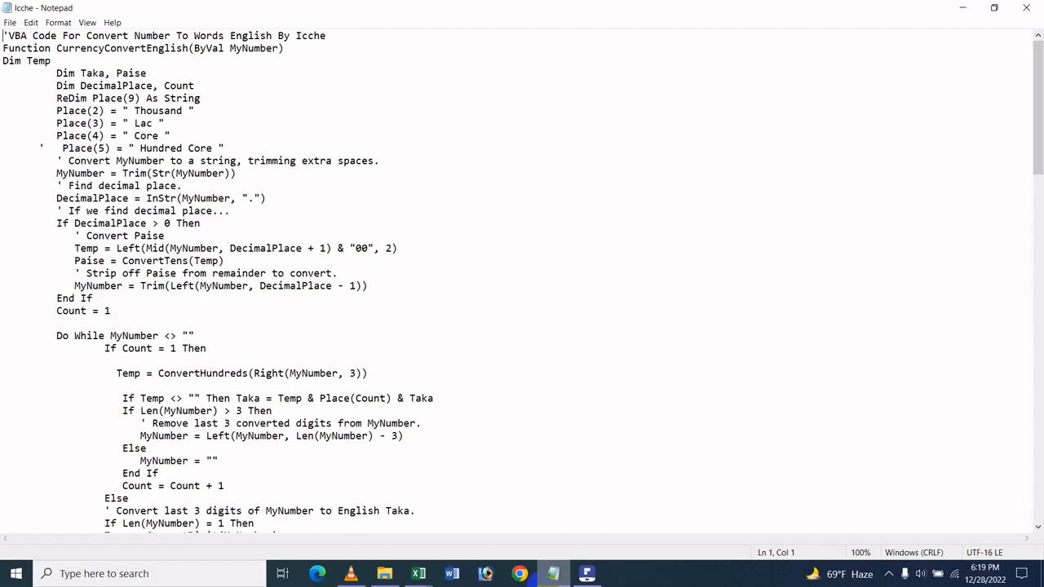
{"action": "key", "text": "ctrl+a"}
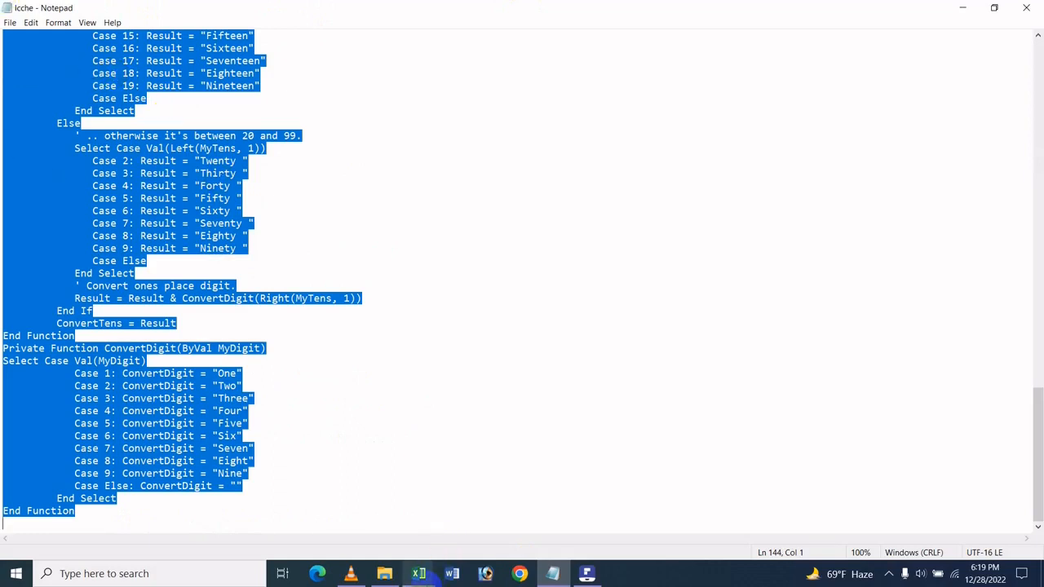
{"action": "mouse_move", "coordinate": [425, 579]}
{"action": "left_click", "coordinate": [517, 498]}
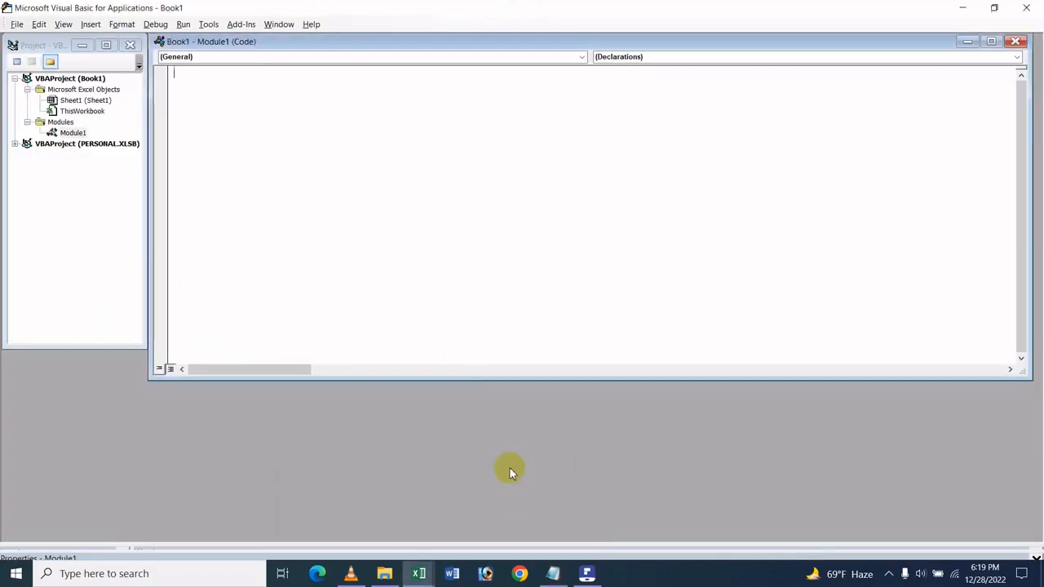
{"action": "key", "text": "ctrl+v"}
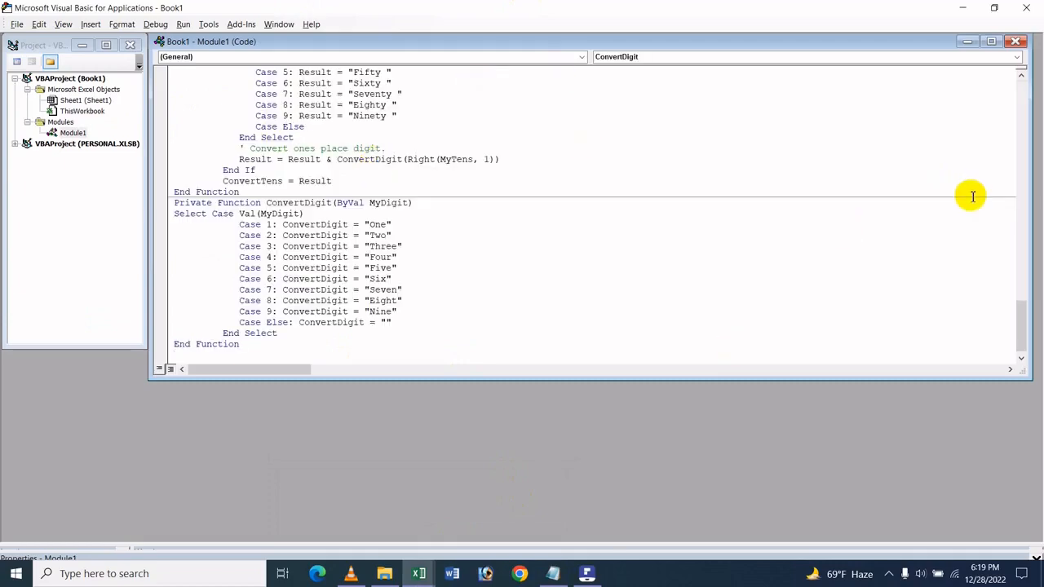
{"action": "left_click_drag", "start_coordinate": [1024, 325], "coordinate": [1039, 81]}
{"action": "left_click", "coordinate": [380, 170]}
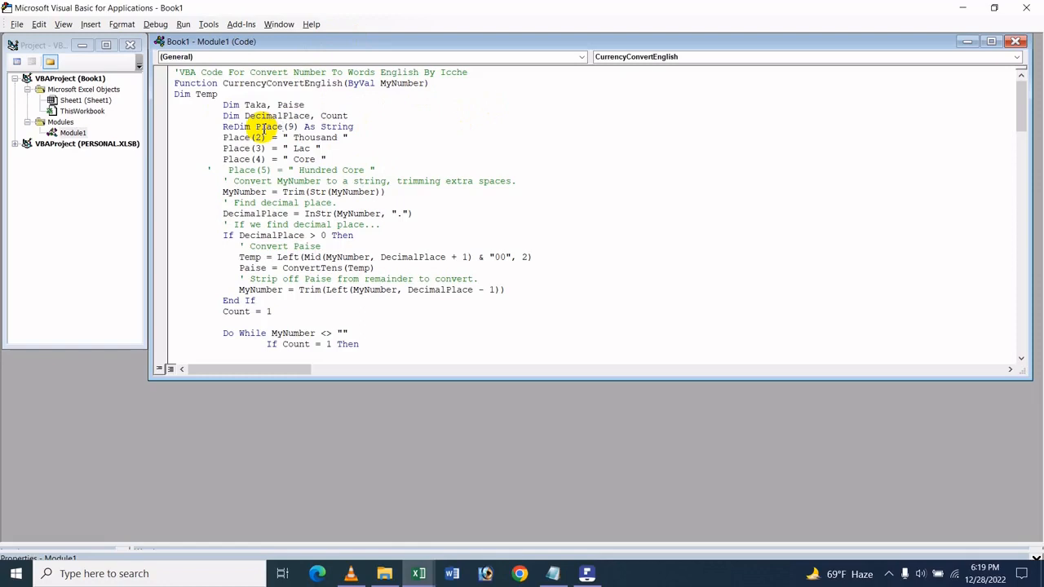
Step: Save the workbook in the Documents folder as an Excel Macro-Enabled Workbook named Book2
{"action": "key", "text": "ctrl+s"}
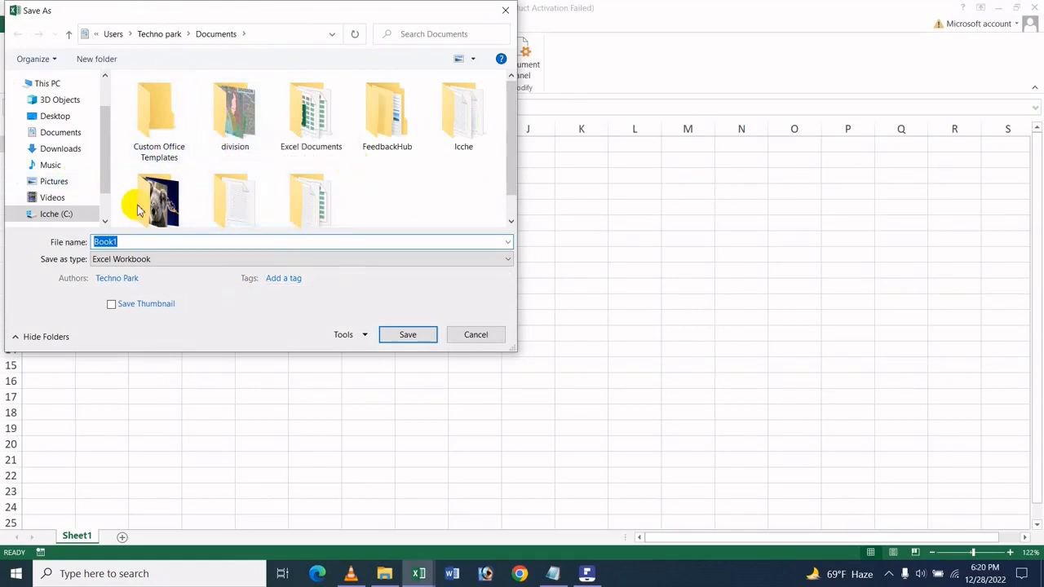
{"action": "left_click", "coordinate": [216, 259]}
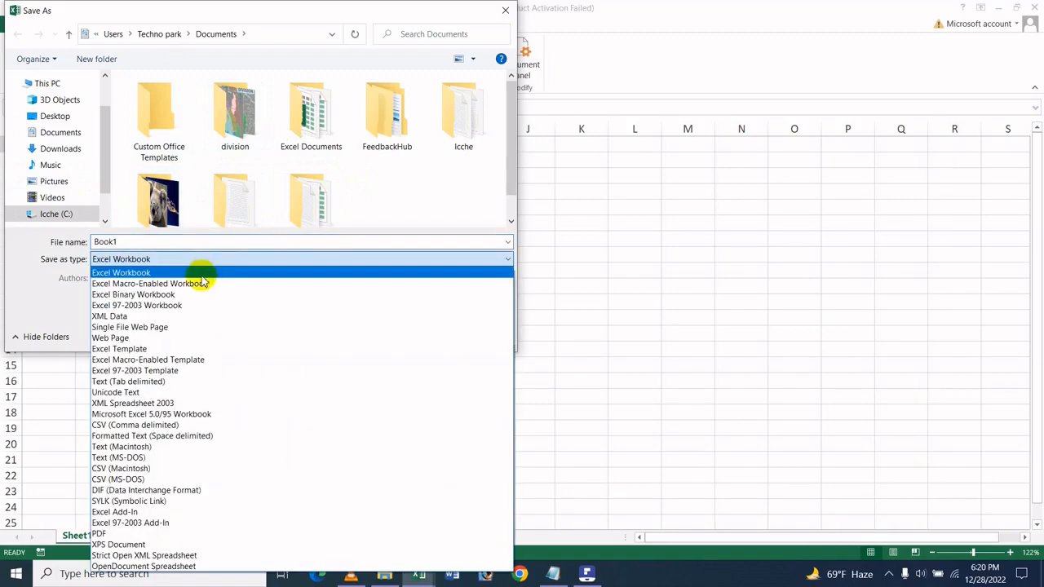
{"action": "left_click", "coordinate": [198, 283]}
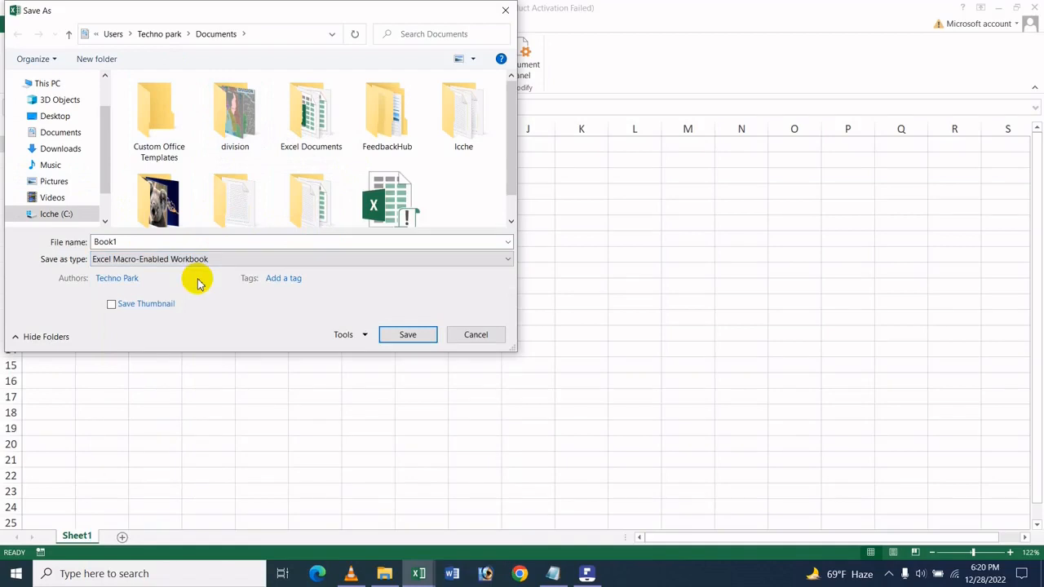
{"action": "scroll", "coordinate": [419, 168], "scroll_direction": "down", "scroll_amount": 1}
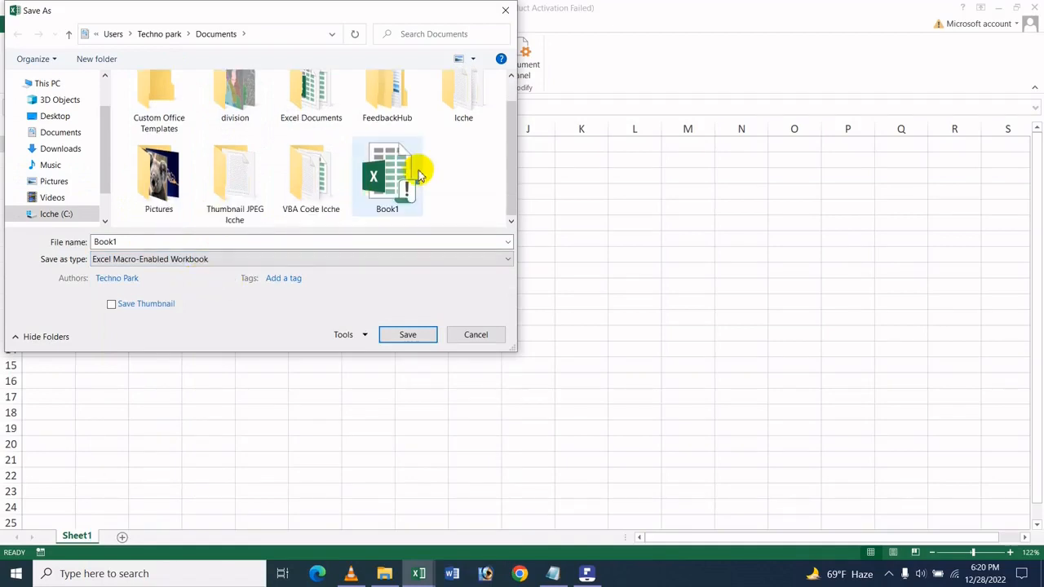
{"action": "left_click", "coordinate": [429, 338]}
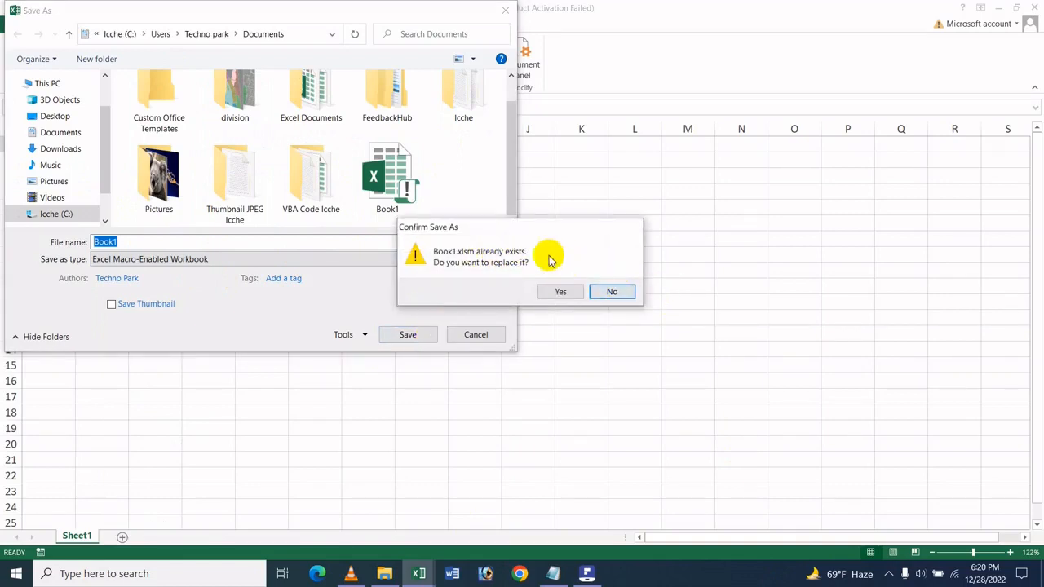
{"action": "left_click", "coordinate": [611, 293]}
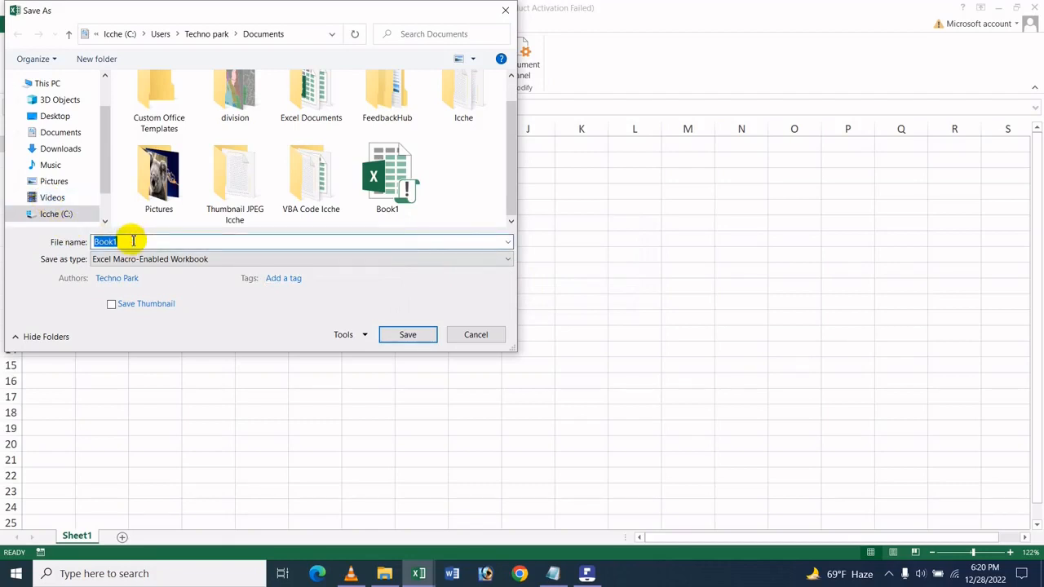
{"action": "left_click", "coordinate": [132, 242]}
{"action": "key", "text": "BackSpace"}
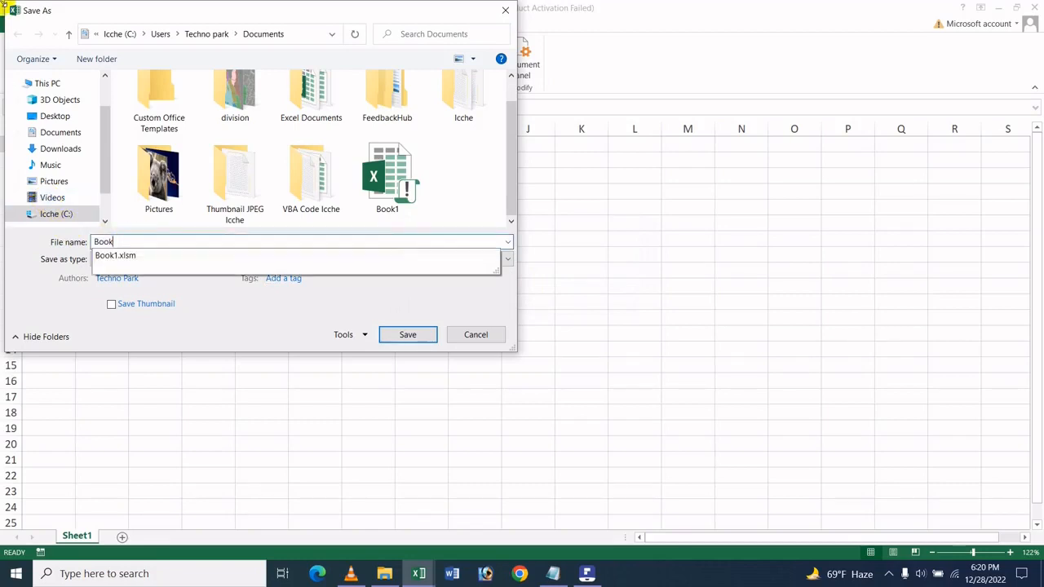
{"action": "type", "text": "2"}
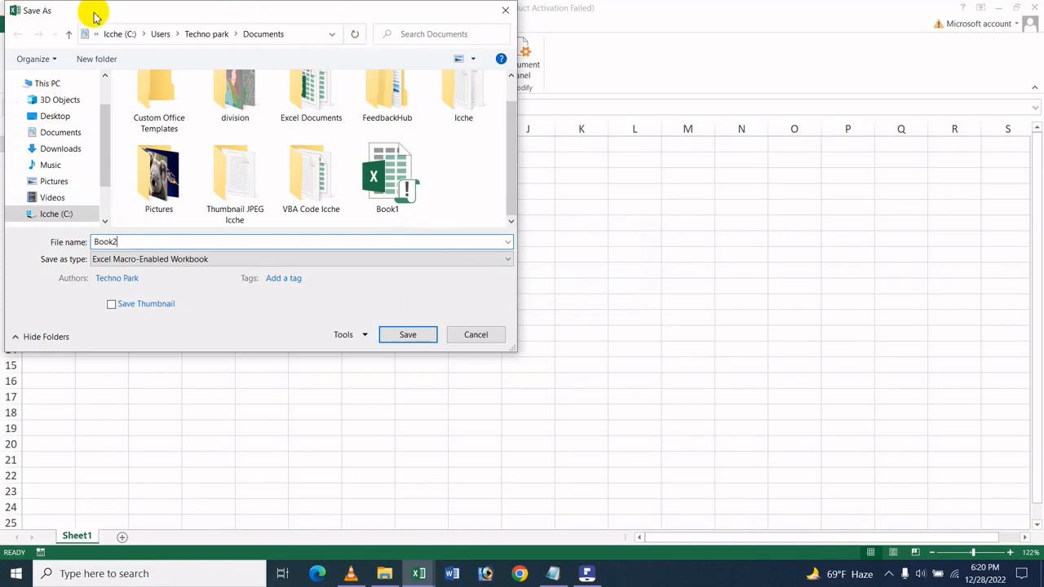
{"action": "key", "text": "Return"}
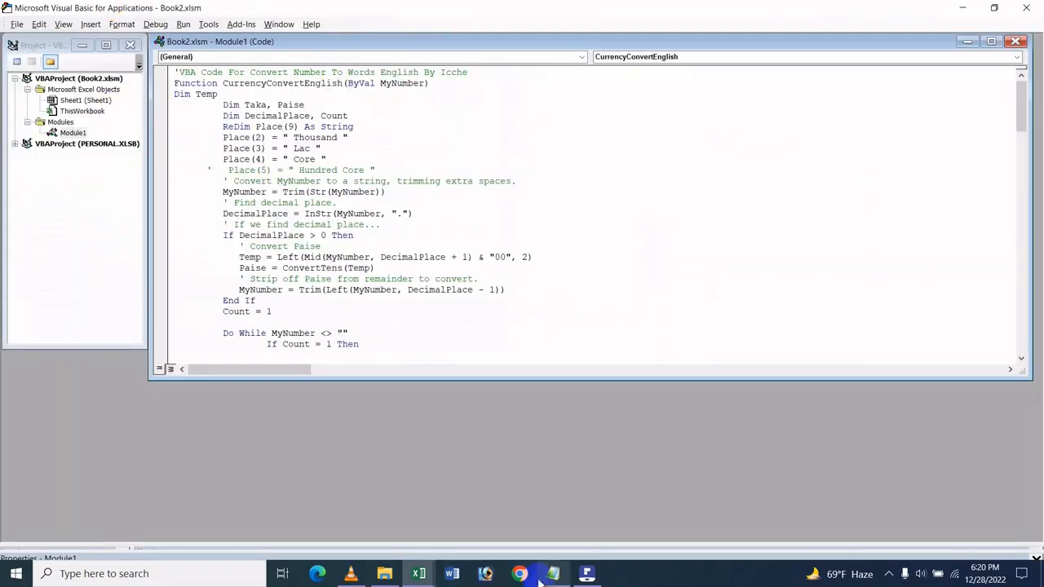
Step: Return to the Book2 worksheet and enter 20 in cell C5
{"action": "mouse_move", "coordinate": [422, 574]}
{"action": "left_click", "coordinate": [345, 531]}
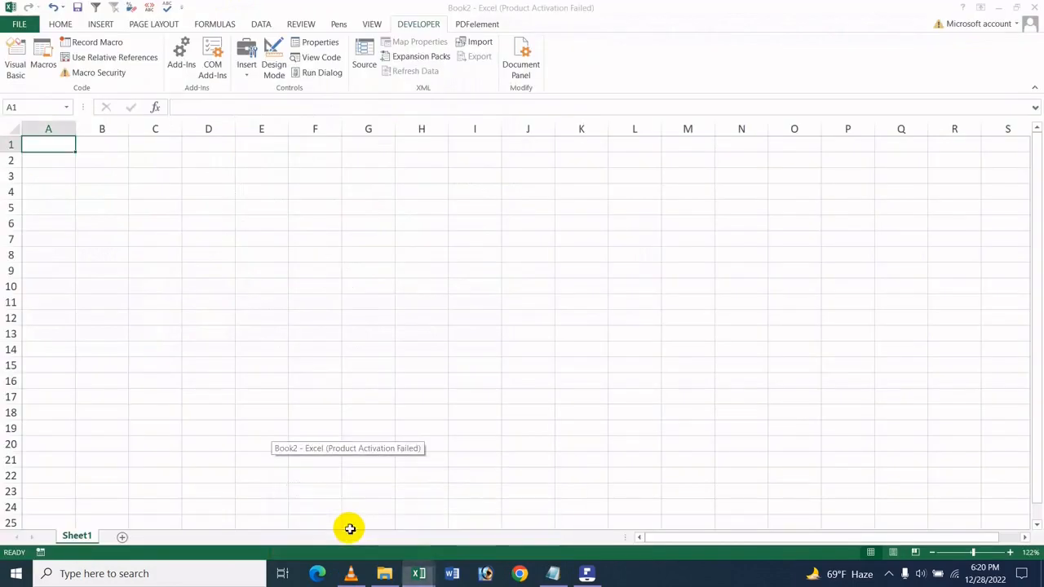
{"action": "left_click", "coordinate": [140, 208]}
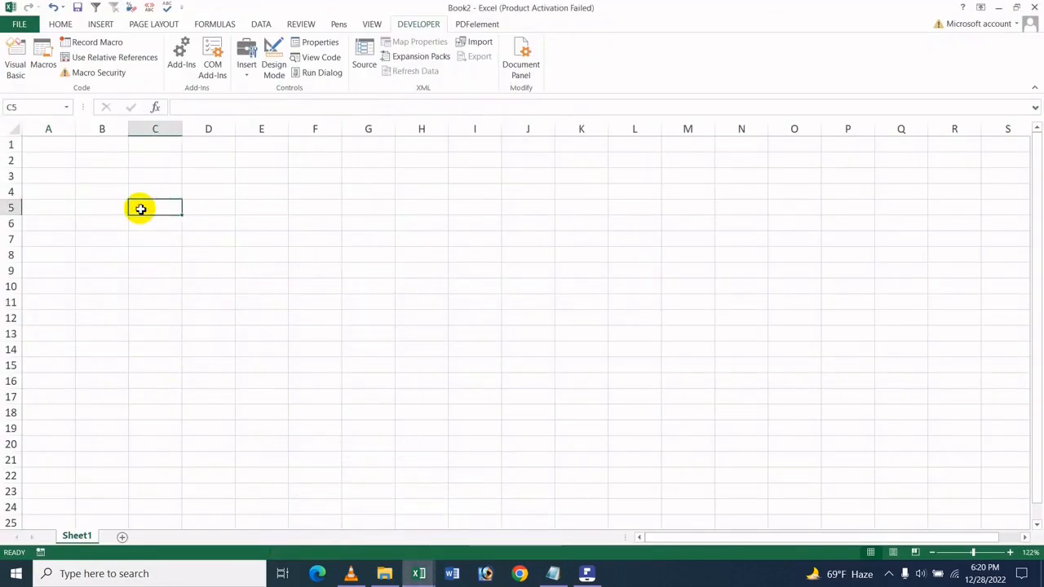
{"action": "type", "text": "dfgdfg"}
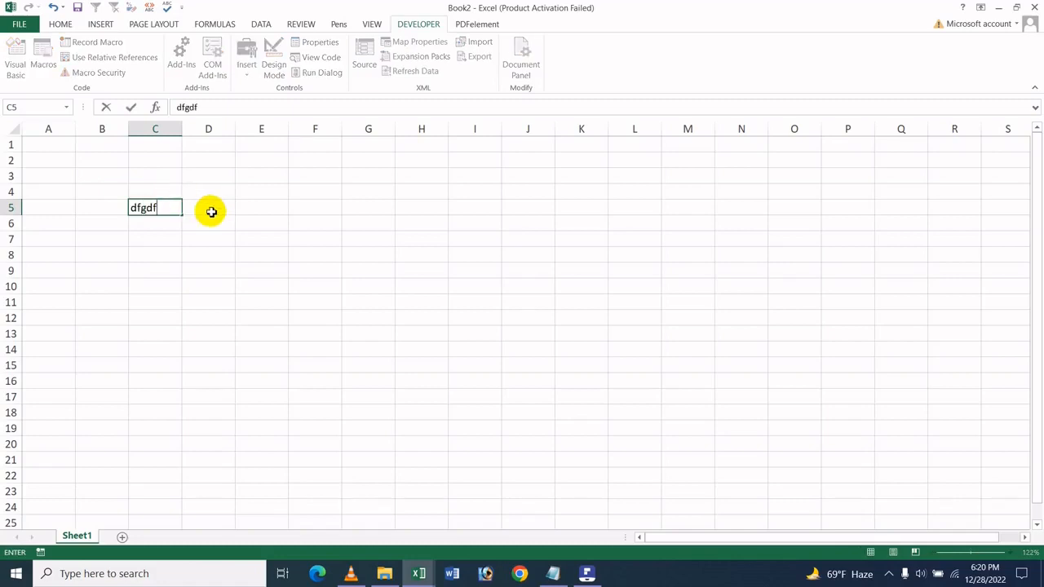
{"action": "left_click", "coordinate": [211, 211]}
{"action": "key", "text": "Left"}
{"action": "type", "text": "654"}
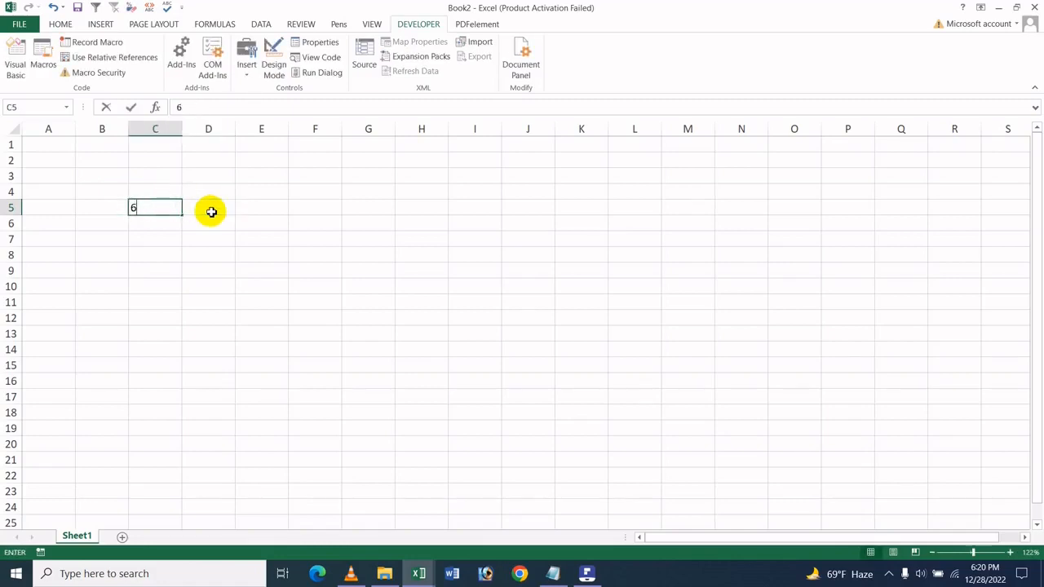
{"action": "key", "text": "BackSpace"}
{"action": "key", "text": "BackSpace"}
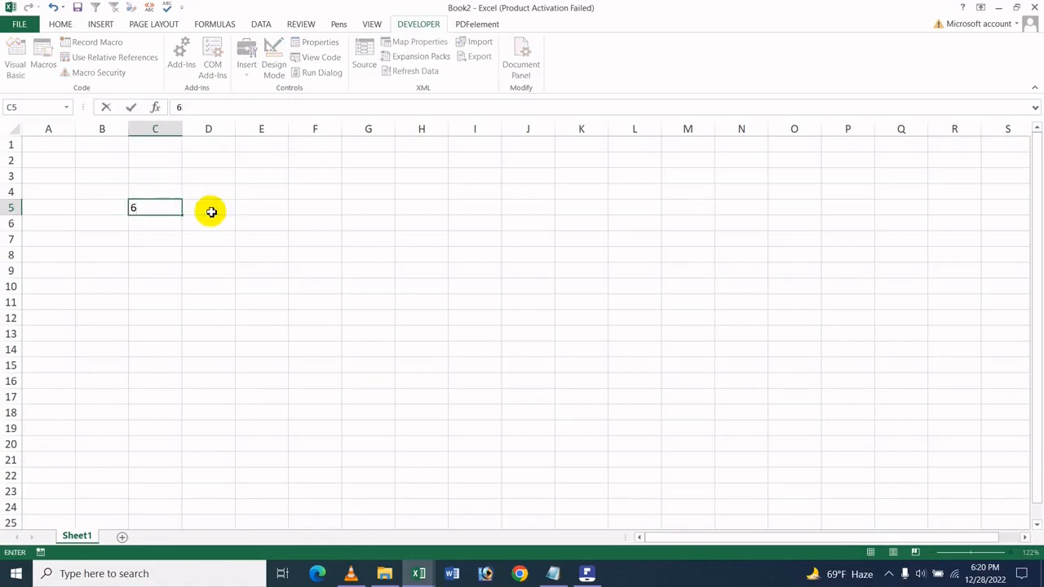
{"action": "key", "text": "BackSpace"}
{"action": "type", "text": "20"}
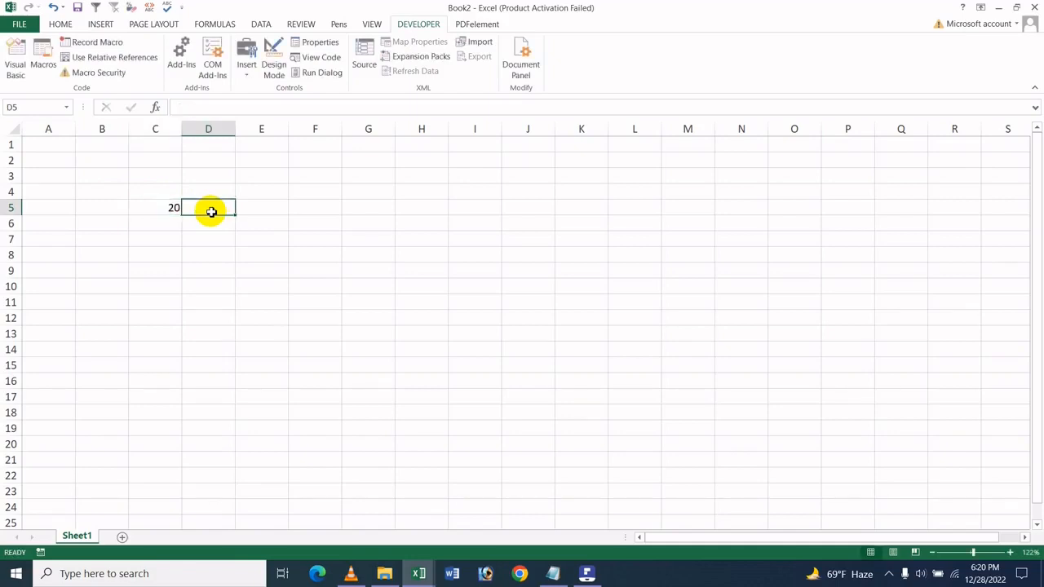
Step: Enter the formula =CurrencyConvertEnglish(C5) in cell D5 and widen column D to fit its text
{"action": "type", "text": "=-"}
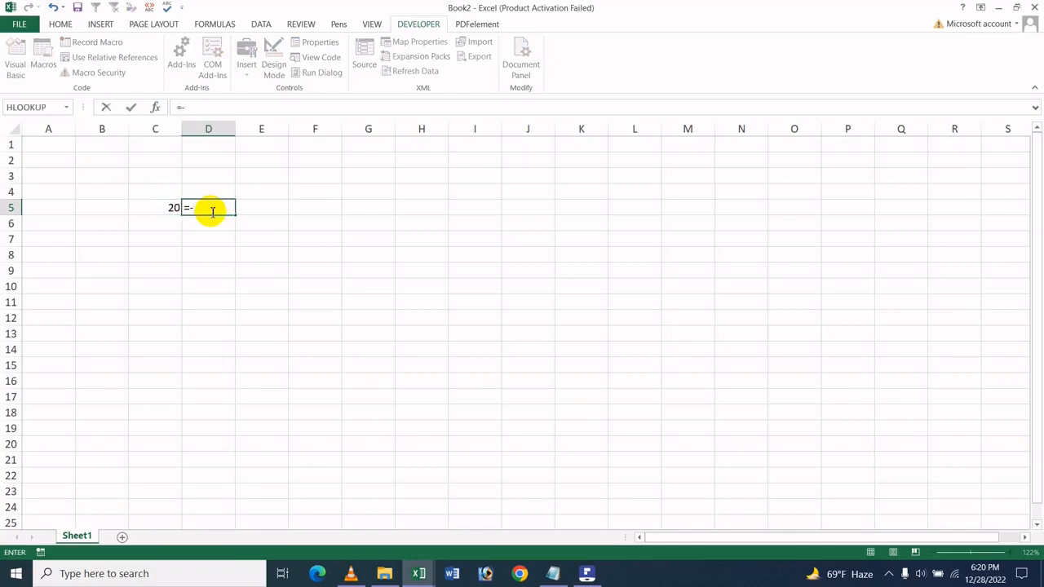
{"action": "key", "text": "BackSpace"}
{"action": "key", "text": "BackSpace"}
{"action": "type", "text": "="}
{"action": "type", "text": "c"}
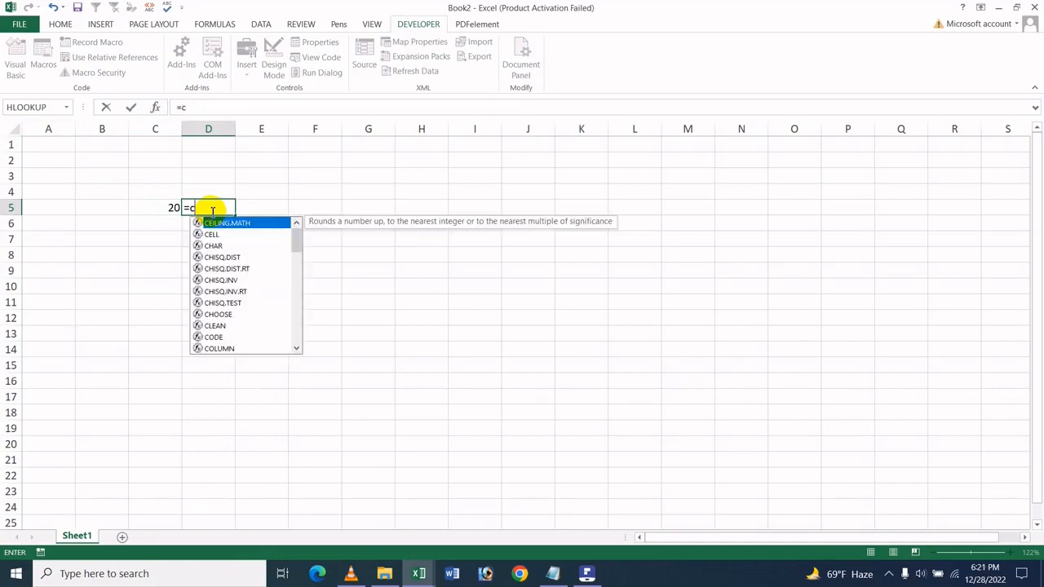
{"action": "type", "text": "u"}
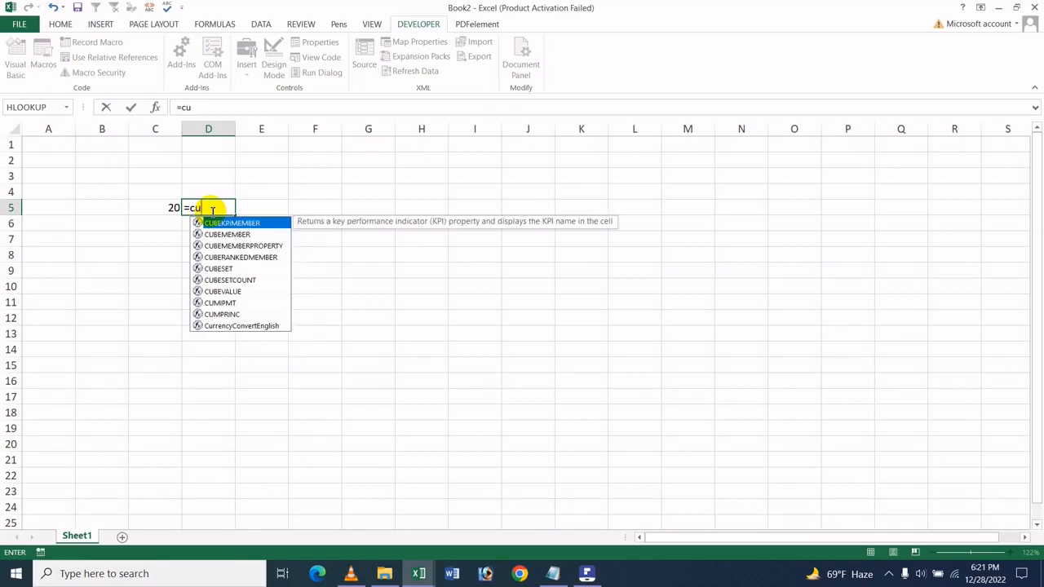
{"action": "type", "text": "r"}
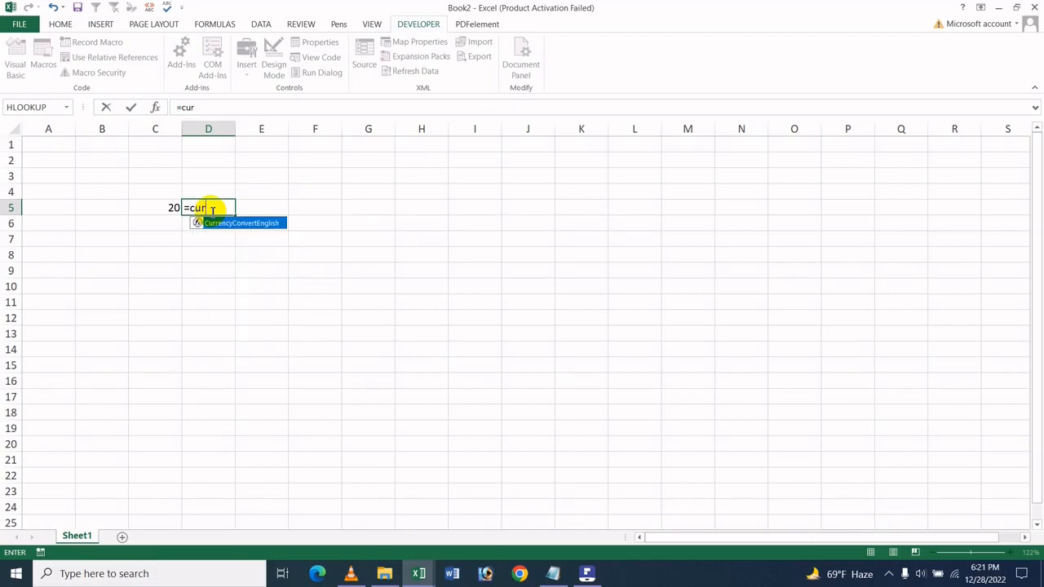
{"action": "double_click", "coordinate": [264, 225]}
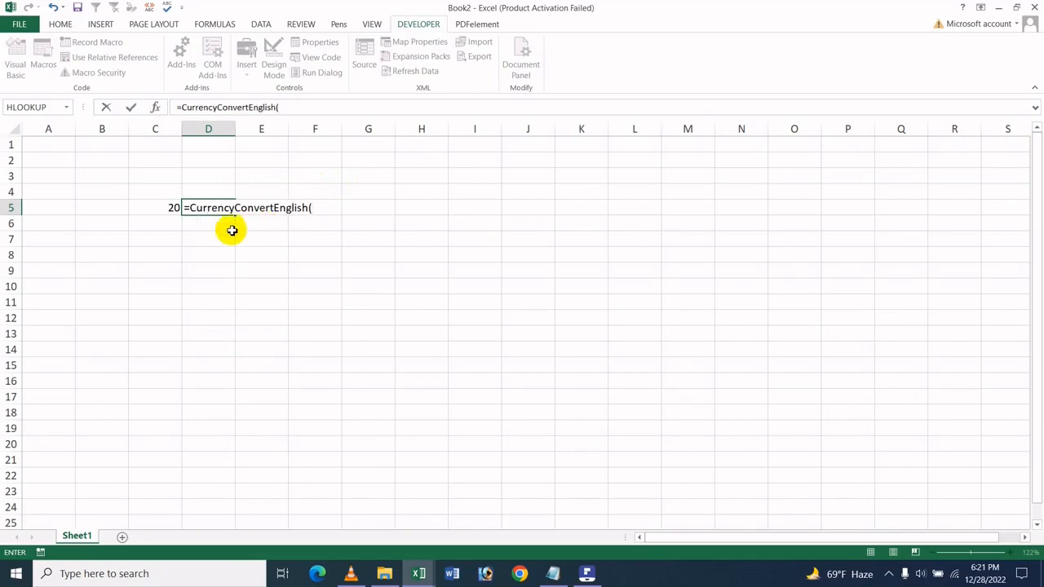
{"action": "left_click", "coordinate": [158, 210]}
{"action": "type", "text": ")"}
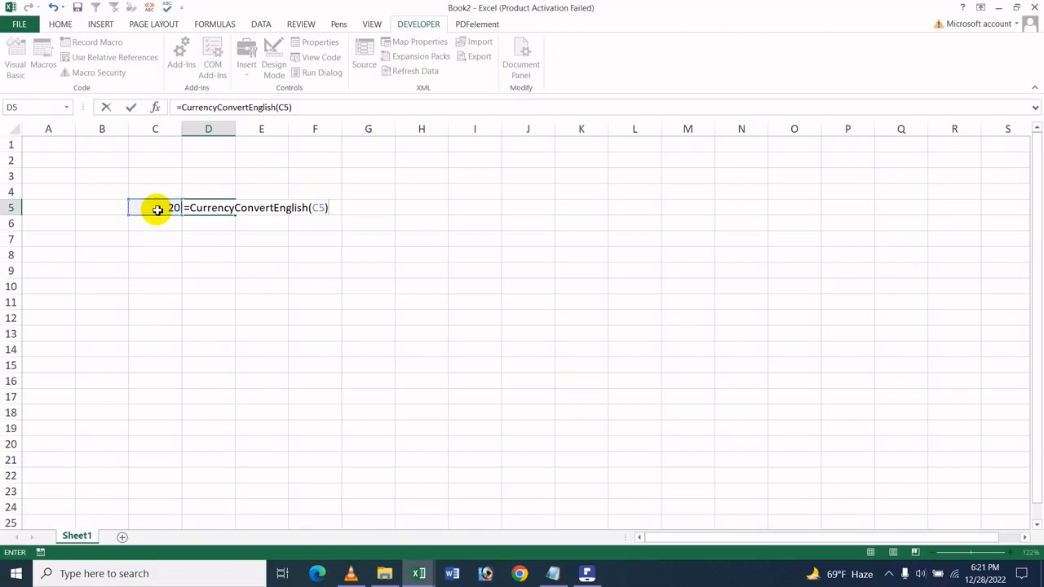
{"action": "key", "text": "Return"}
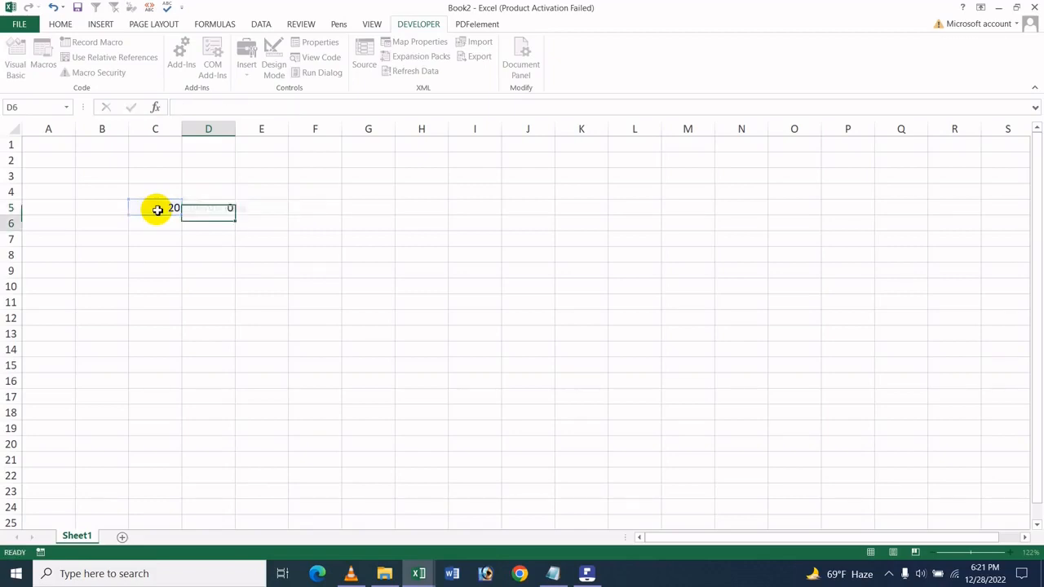
{"action": "left_click", "coordinate": [203, 211]}
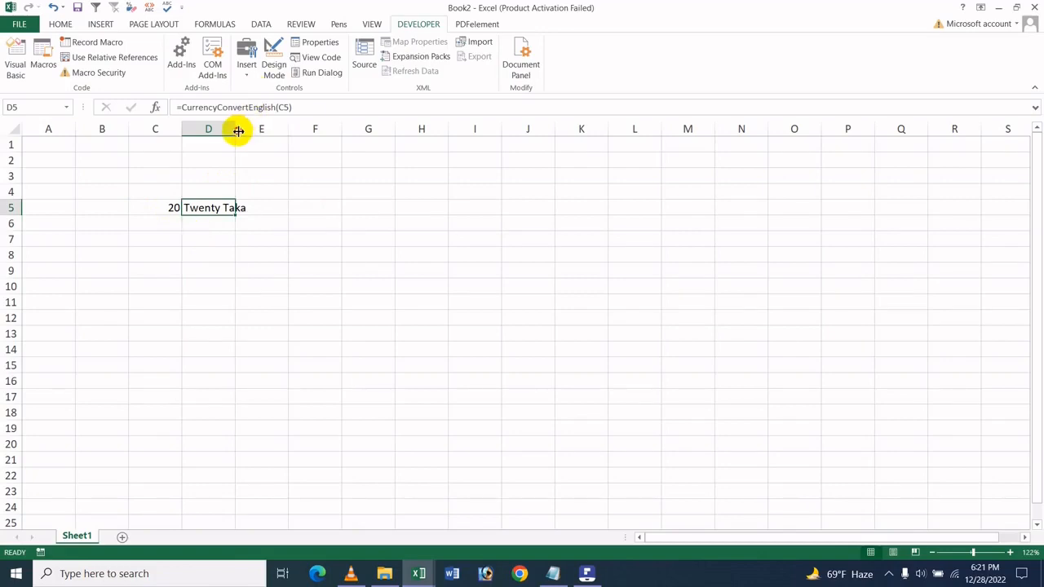
{"action": "left_click_drag", "start_coordinate": [236, 131], "coordinate": [260, 140]}
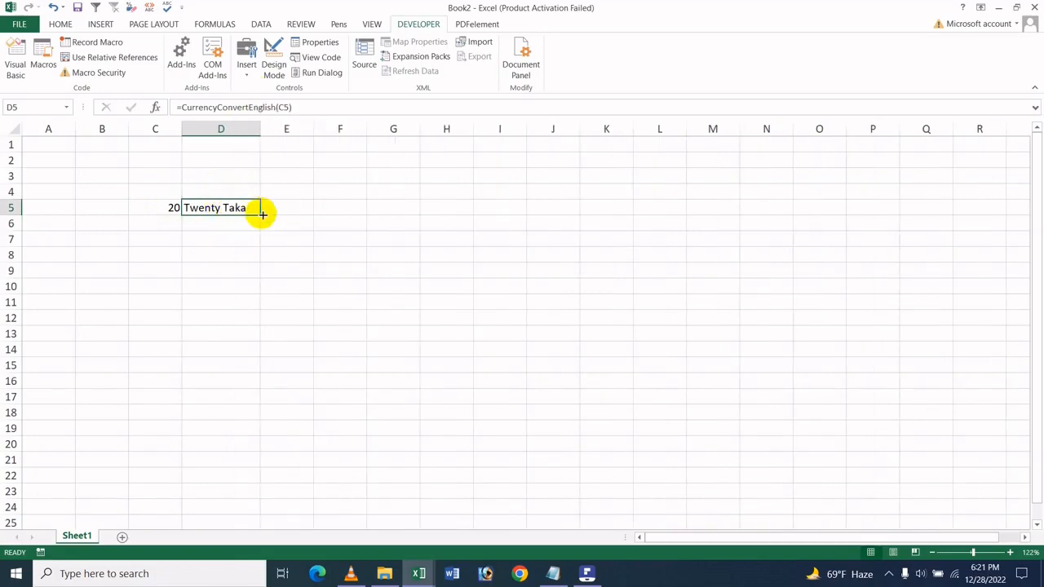
Step: Enter 40 in cell C6 and fill the conversion formula from D5 down to D8
{"action": "left_click", "coordinate": [172, 221]}
{"action": "mouse_move", "coordinate": [983, 573]}
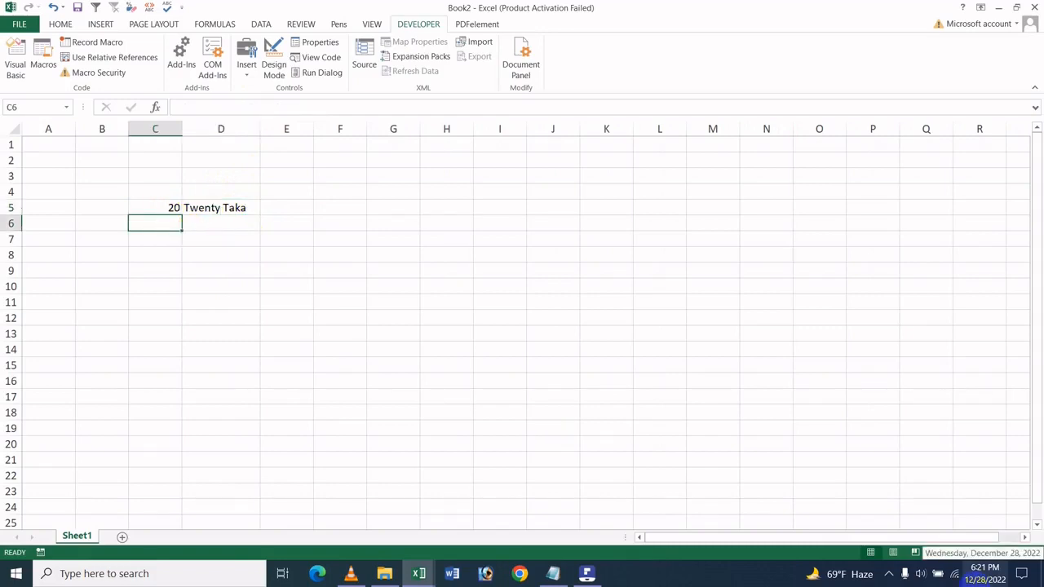
{"action": "type", "text": "40"}
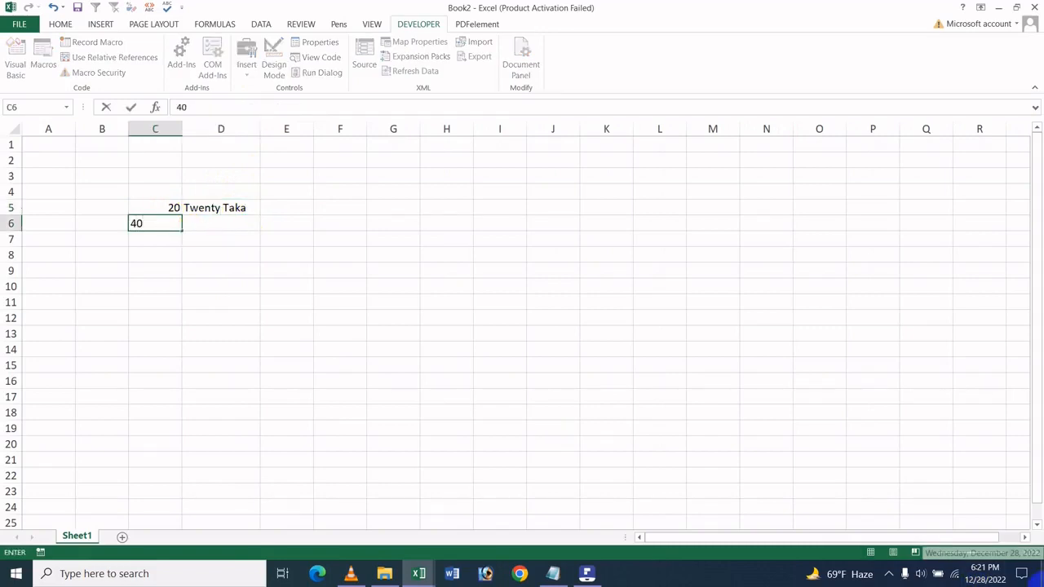
{"action": "left_click", "coordinate": [383, 247]}
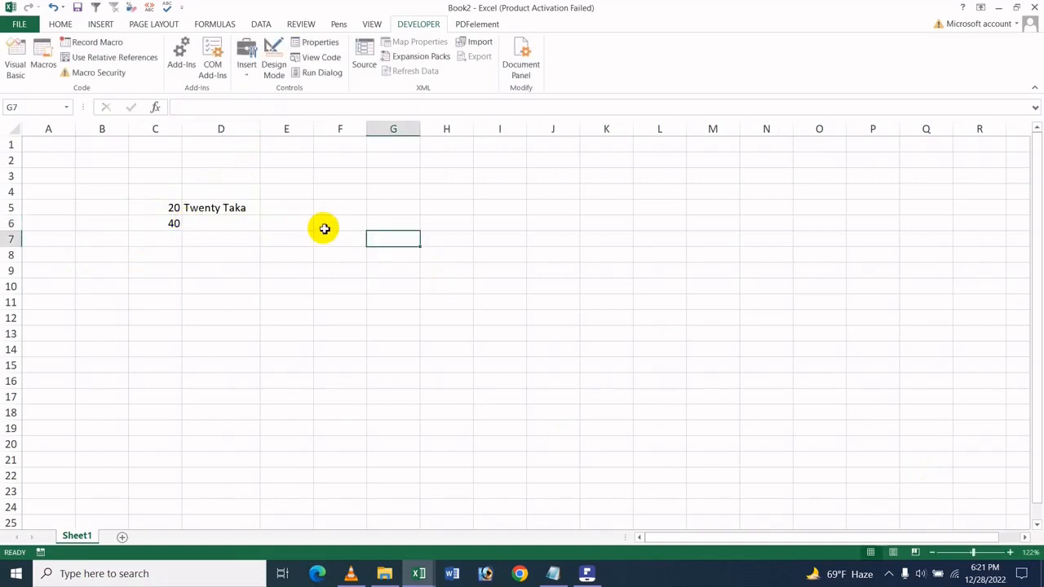
{"action": "left_click", "coordinate": [242, 207]}
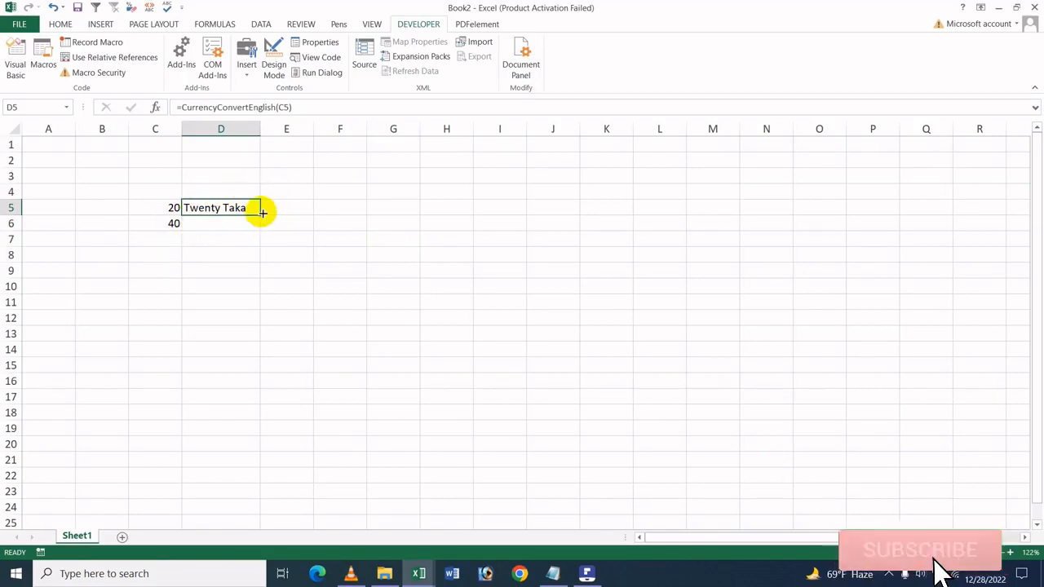
{"action": "left_click_drag", "start_coordinate": [259, 215], "coordinate": [263, 263]}
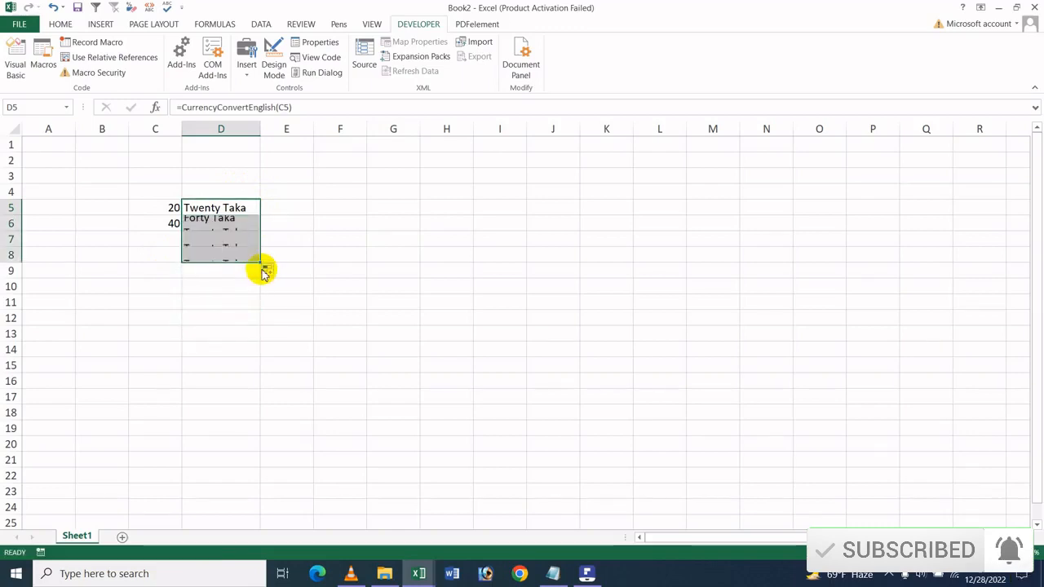
Step: Enter 50 in cell C7 and 60 in cell C8
{"action": "left_click", "coordinate": [151, 238]}
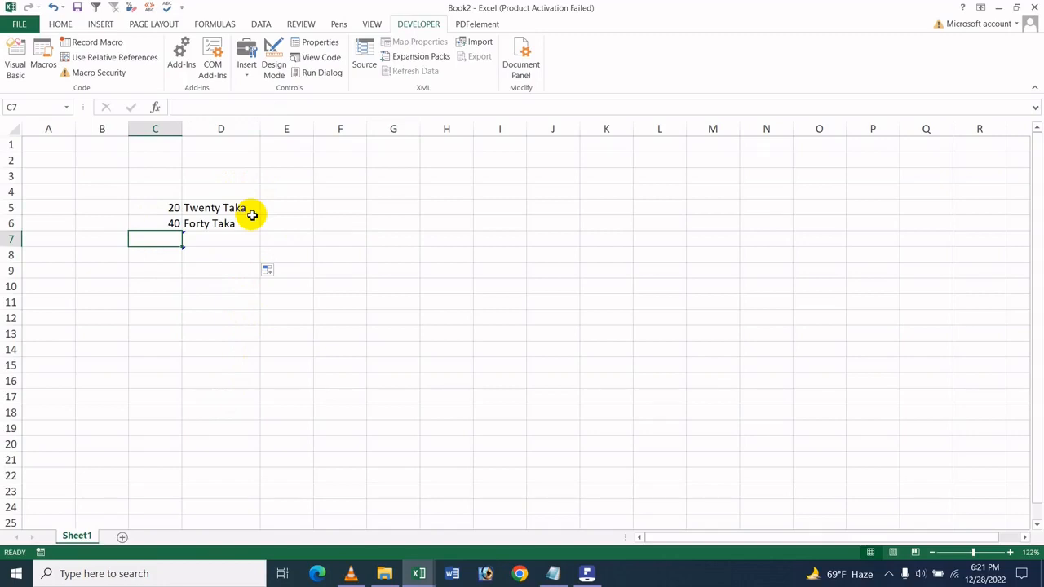
{"action": "type", "text": "50"}
{"action": "key", "text": "Tab"}
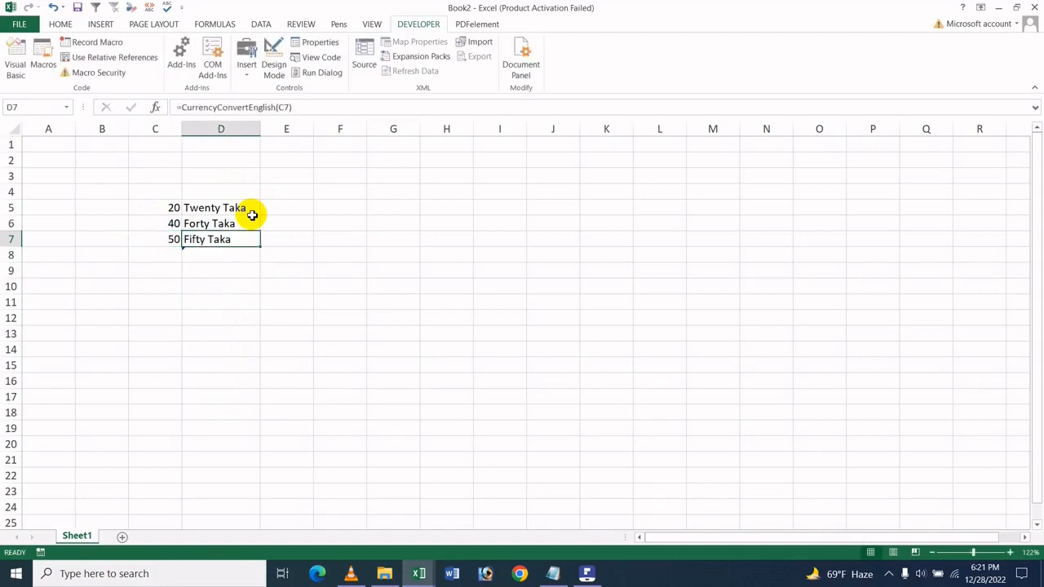
{"action": "key", "text": "Down"}
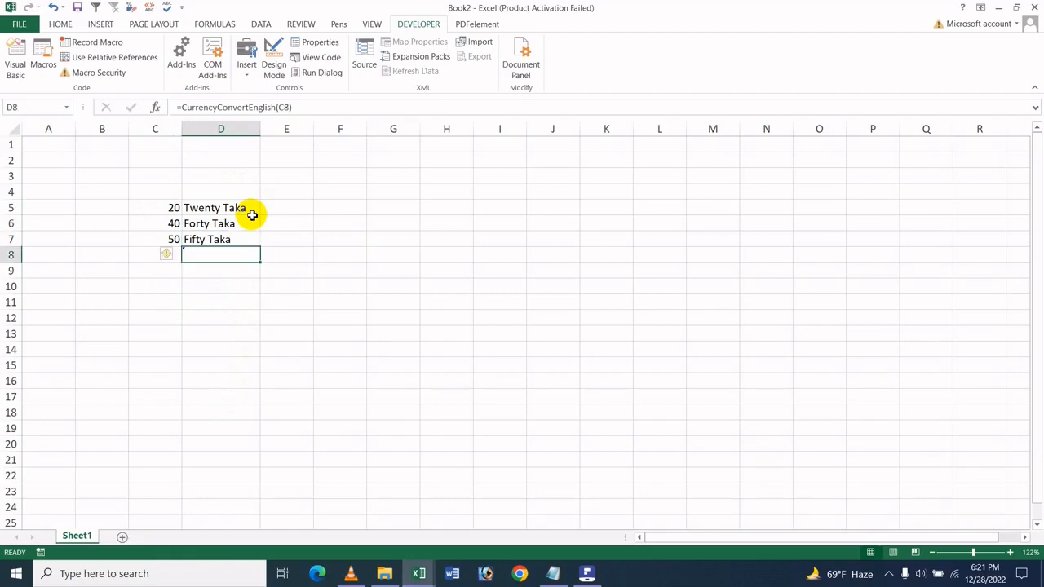
{"action": "key", "text": "Left"}
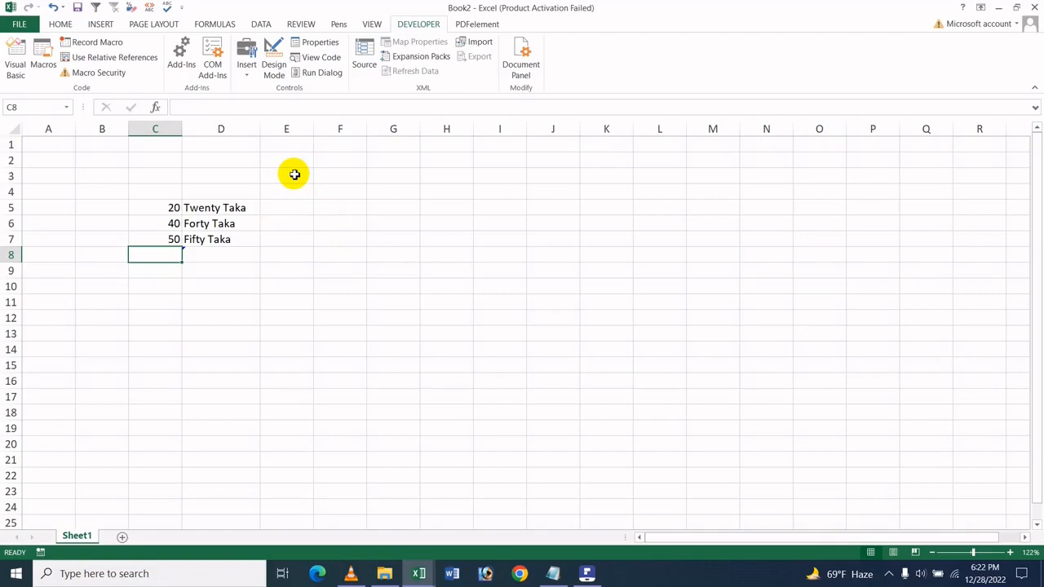
{"action": "type", "text": "60"}
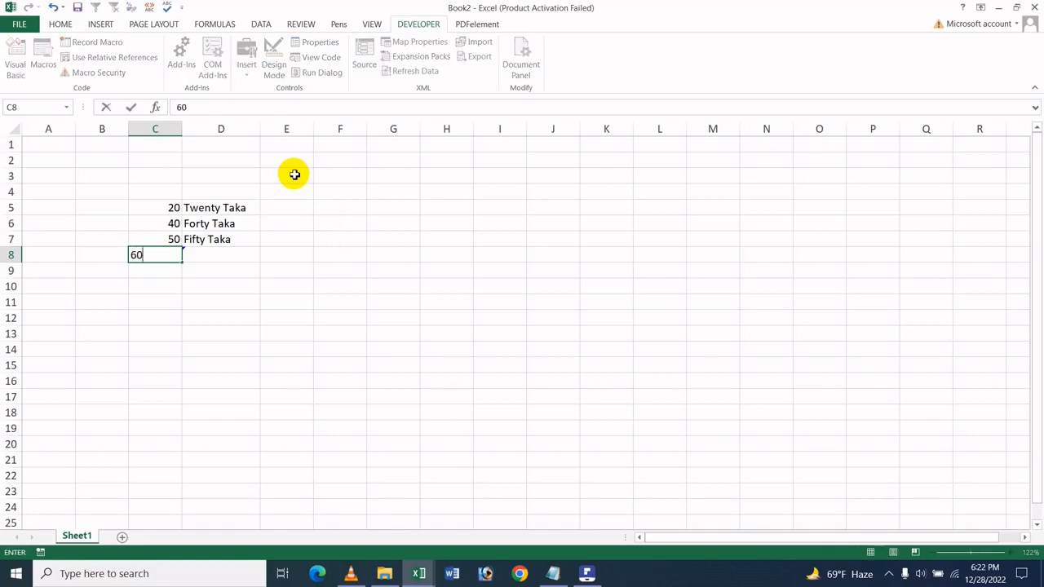
{"action": "left_click_drag", "start_coordinate": [249, 318], "coordinate": [265, 318]}
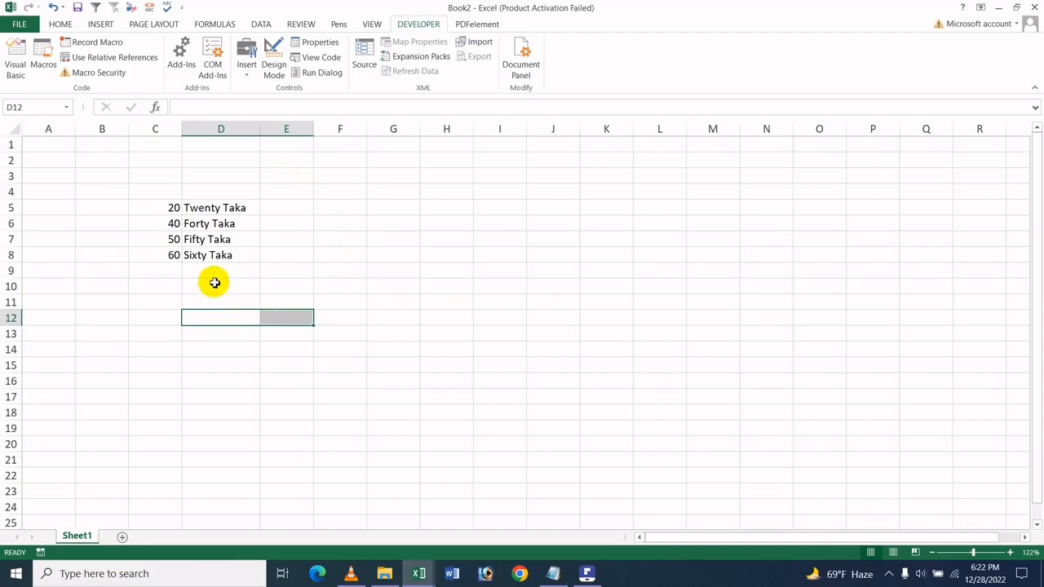
Step: Enter 70 in cell C9 and extend the conversion formula from D8 to D9
{"action": "left_click", "coordinate": [155, 276]}
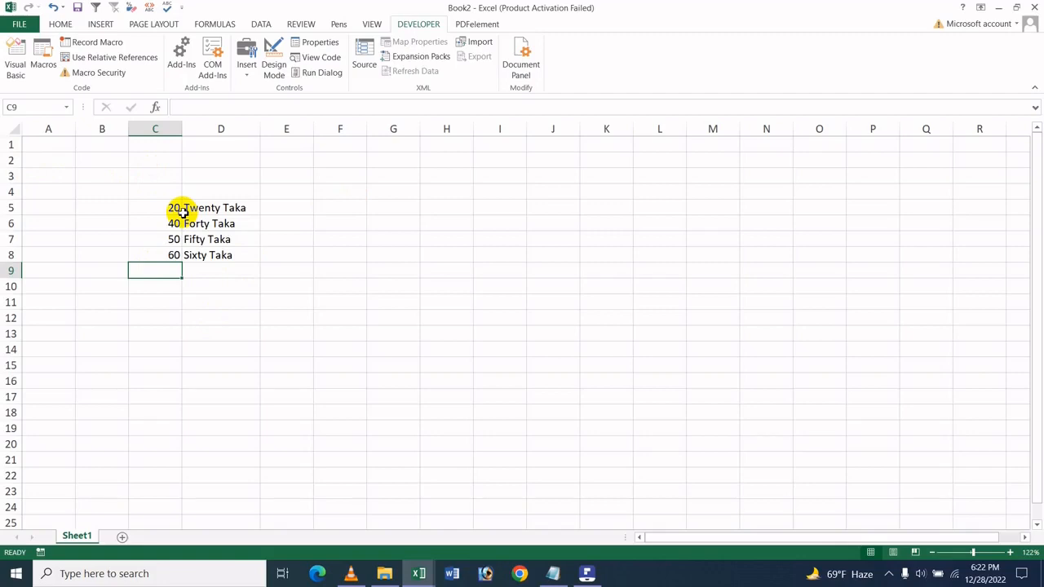
{"action": "type", "text": "70"}
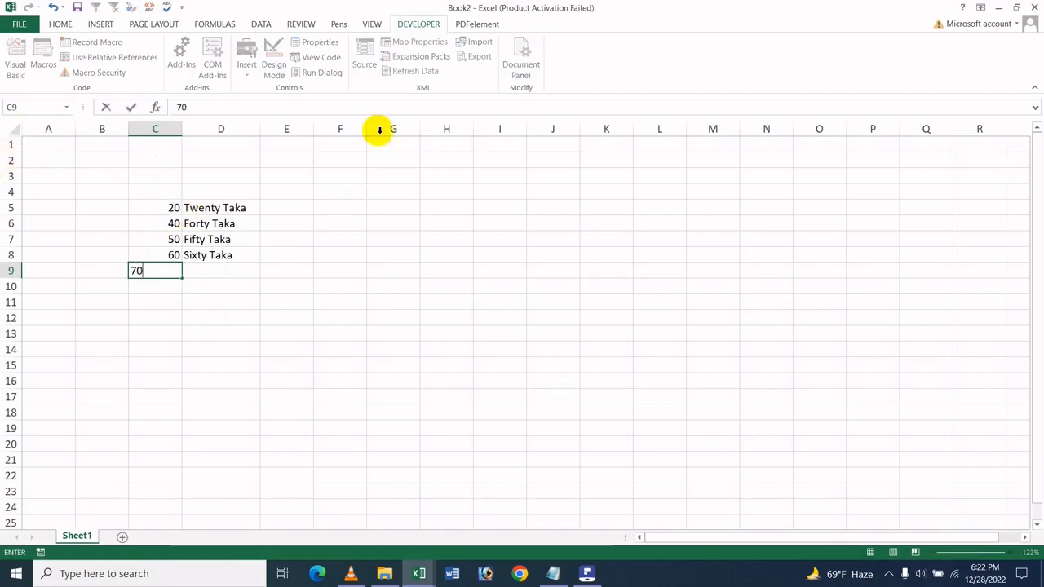
{"action": "left_click", "coordinate": [320, 320]}
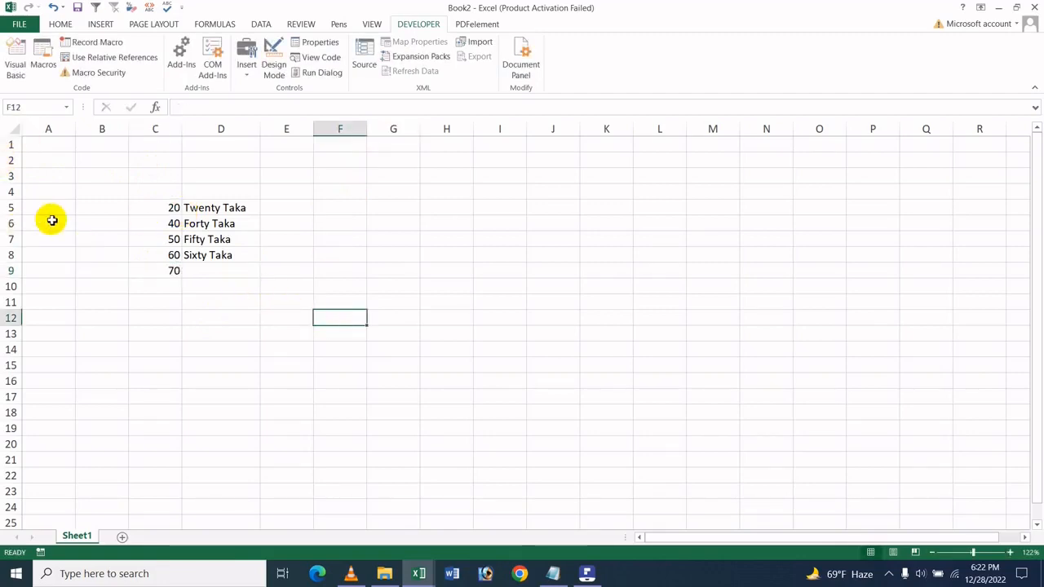
{"action": "left_click", "coordinate": [216, 257]}
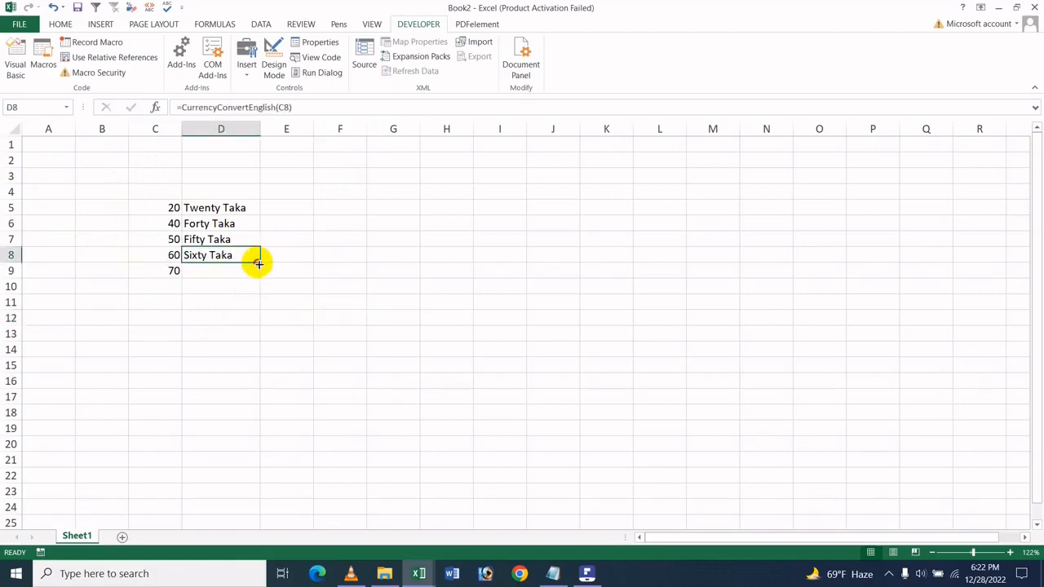
{"action": "left_click_drag", "start_coordinate": [259, 262], "coordinate": [241, 276]}
{"action": "left_click", "coordinate": [228, 288]}
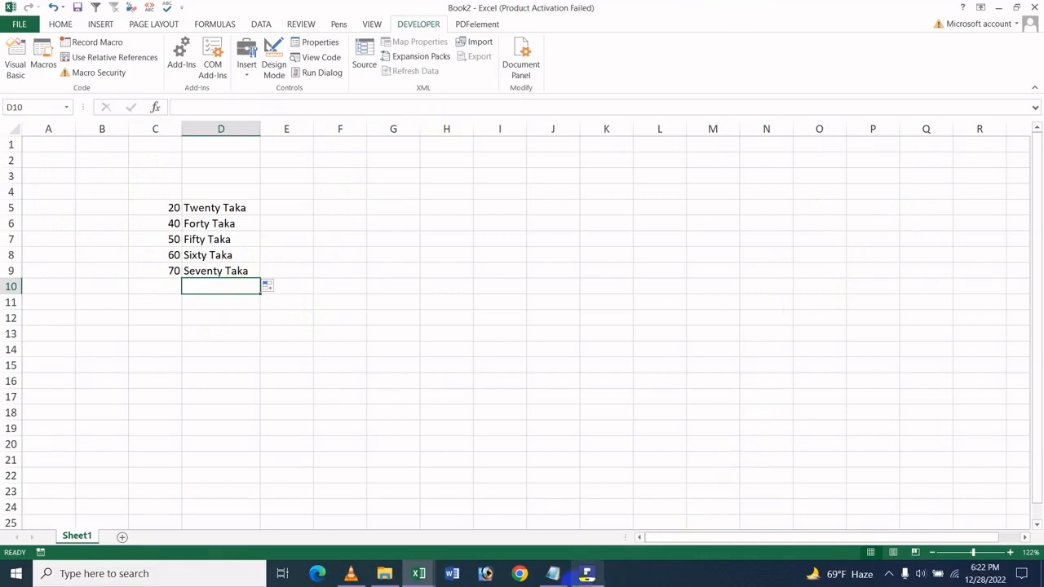
Step: Switch to Wondershare PDFelement to view the document How To Convert Number To Words English In MS Excel.pdf
{"action": "mouse_move", "coordinate": [589, 577]}
{"action": "left_click", "coordinate": [601, 500]}
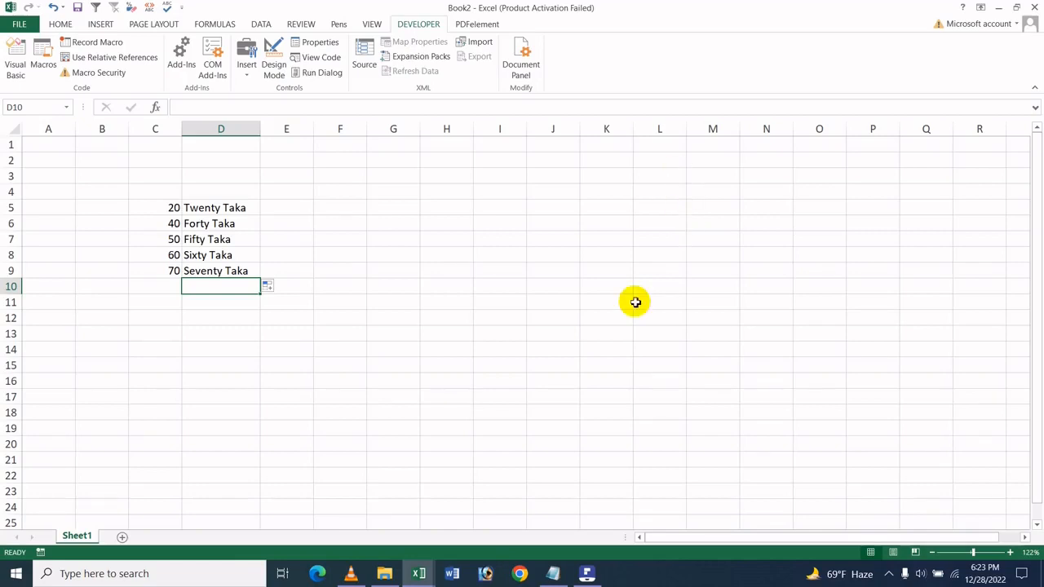
{"action": "mouse_move", "coordinate": [600, 573]}
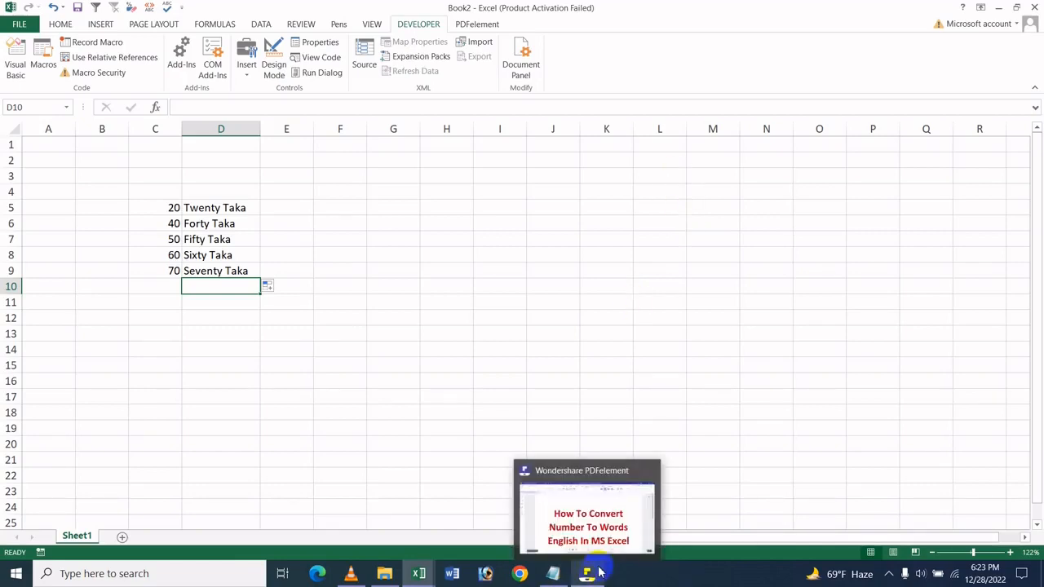
{"action": "left_click", "coordinate": [600, 573]}
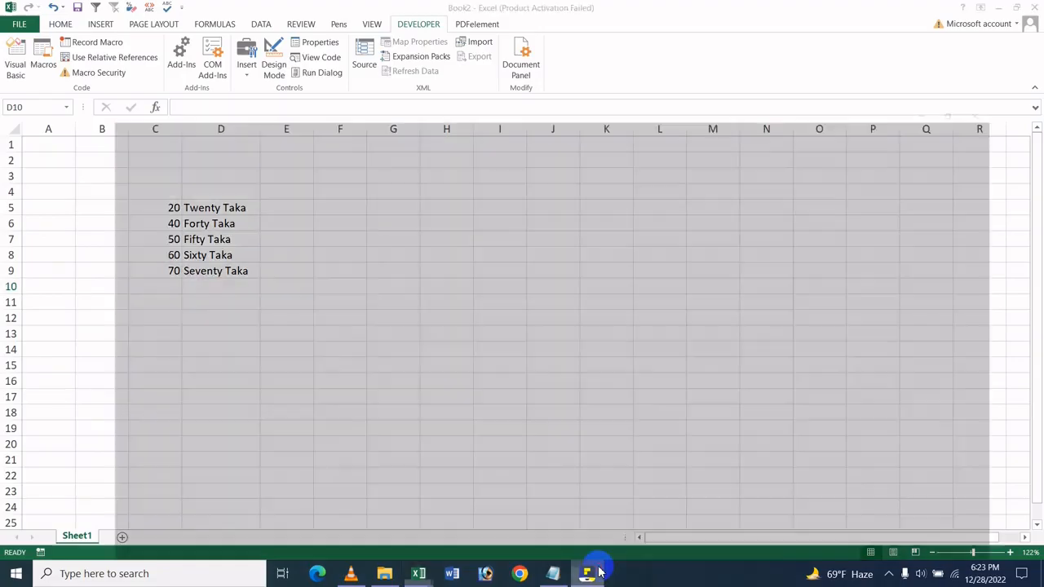
{"action": "mouse_move", "coordinate": [556, 576]}
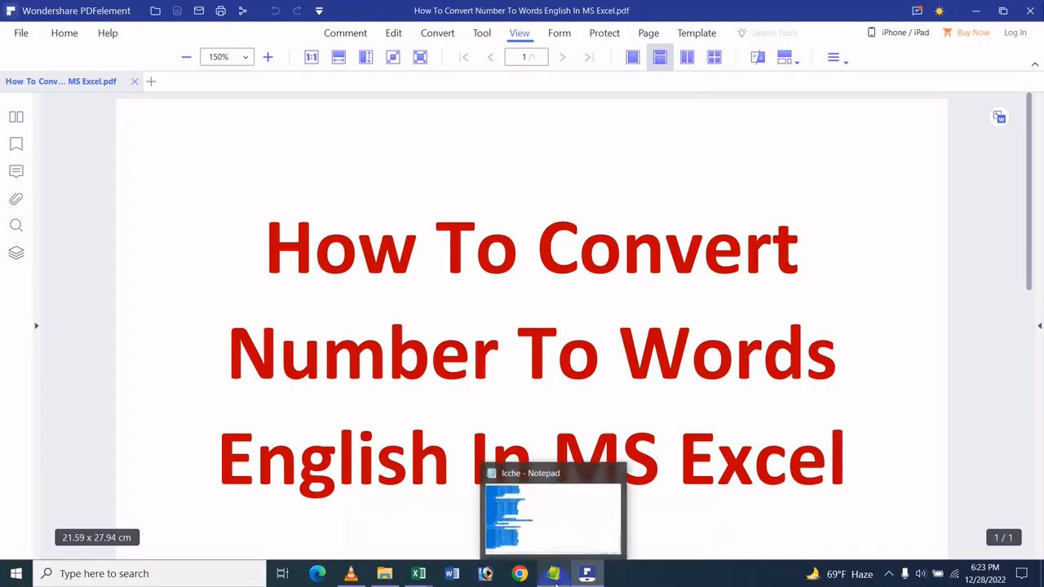